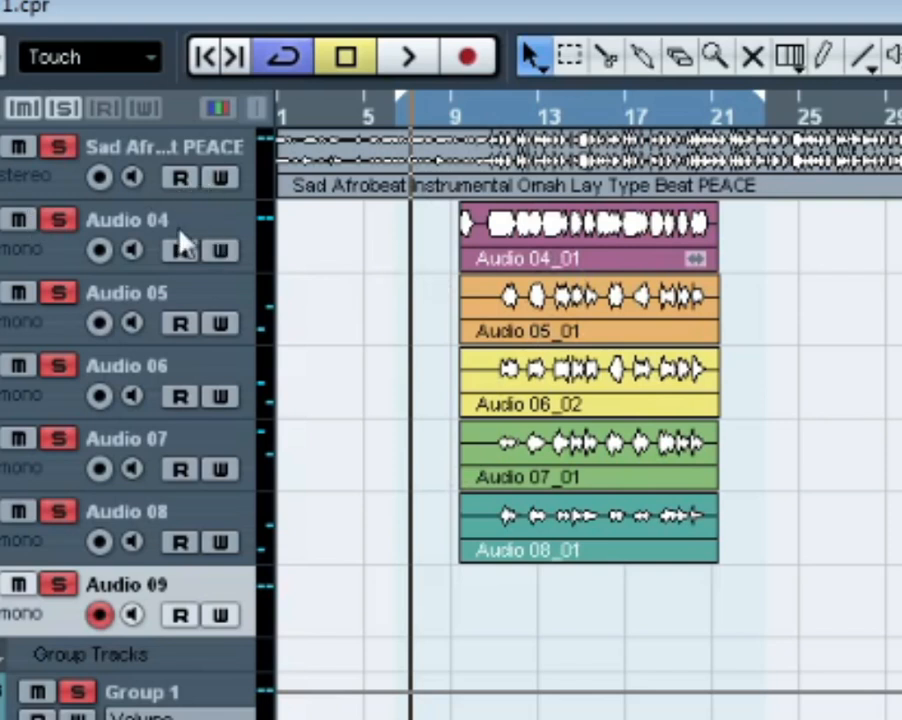
Review the vocal tracks Audio 04 to Audio 08 one by one and play a short passage of the mix.
click(203, 234)
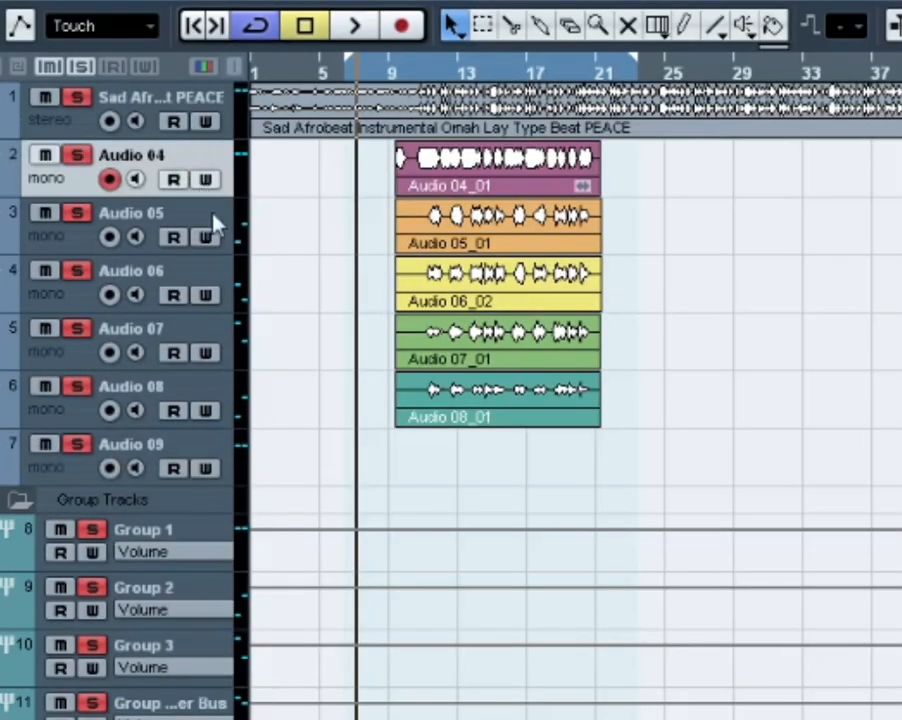
click(215, 226)
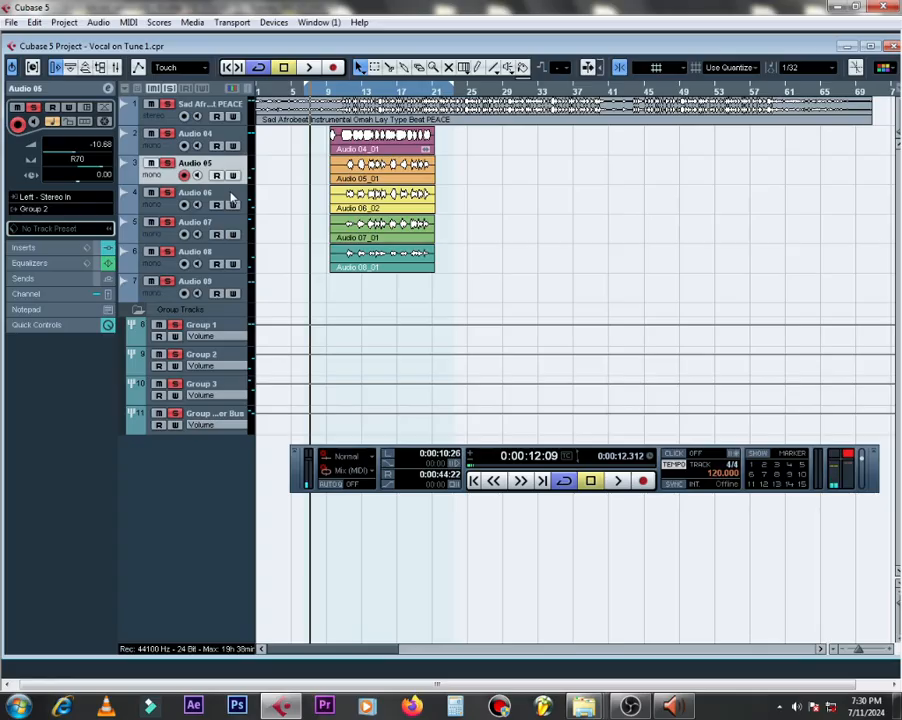
click(138, 355)
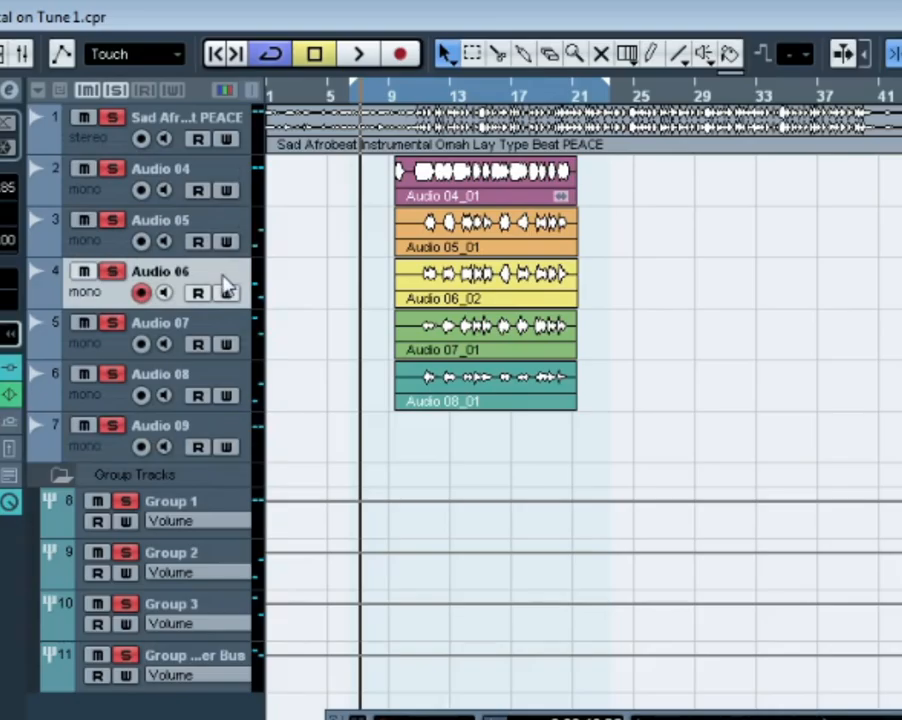
click(241, 336)
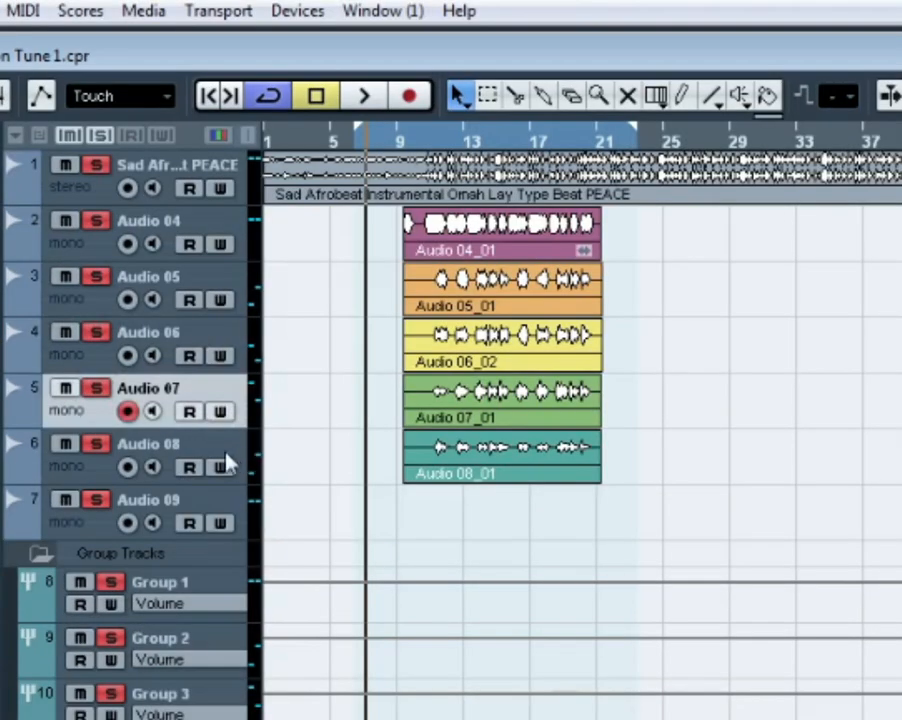
click(232, 358)
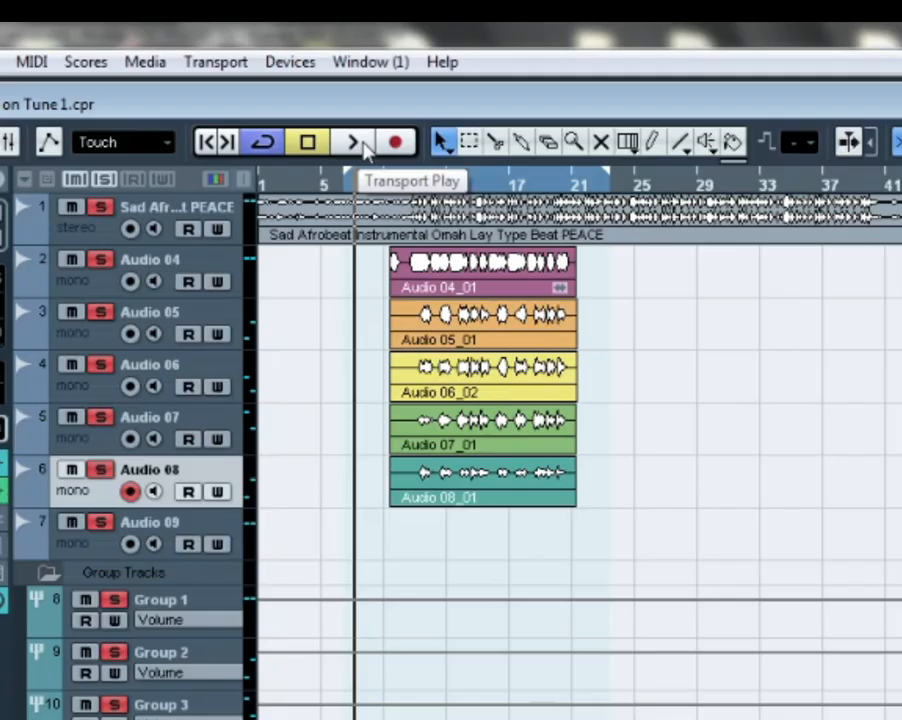
click(312, 68)
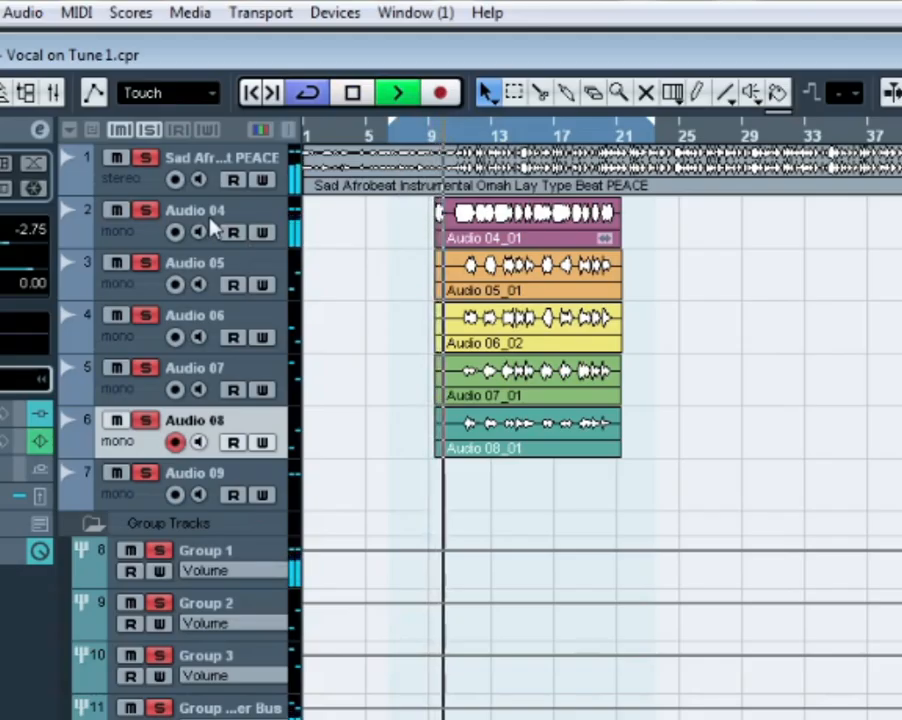
key(space)
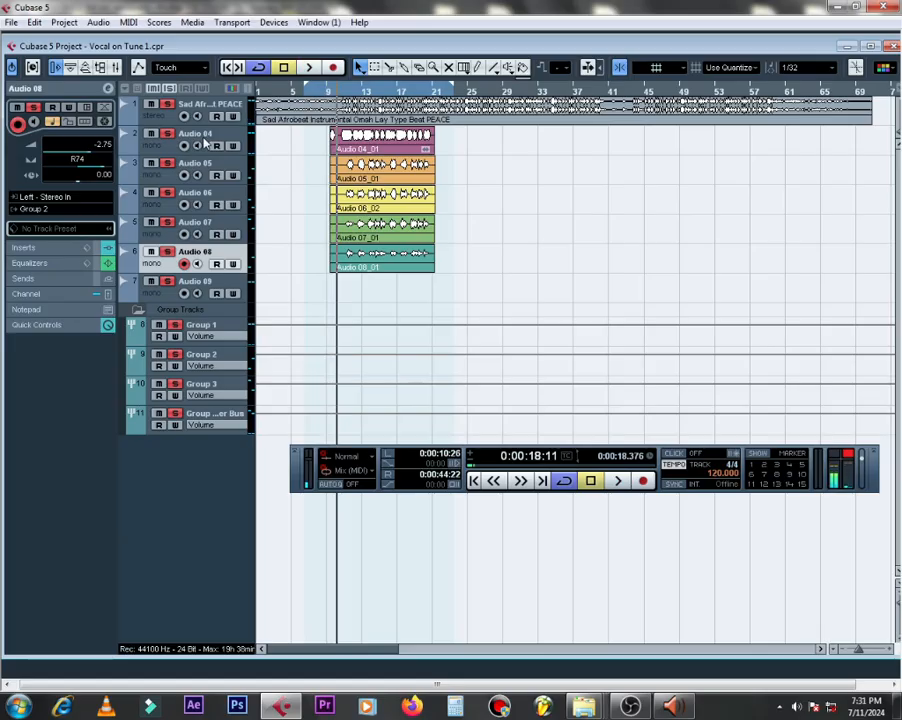
Mute the backing vocal tracks Audio 05, Audio 06, Audio 07 and Audio 08.
click(151, 163)
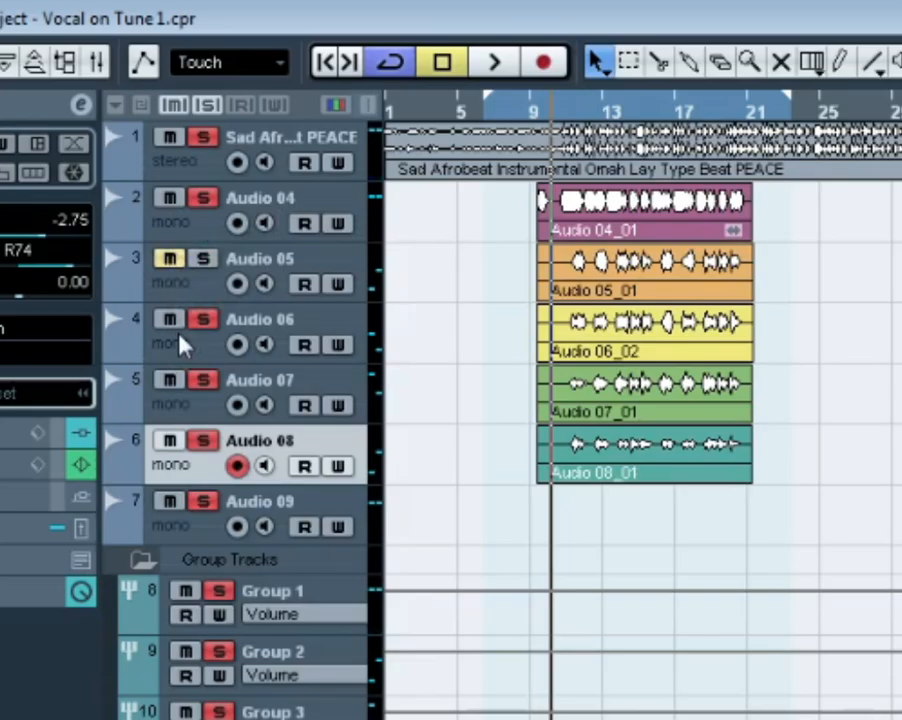
click(164, 318)
click(171, 384)
click(167, 442)
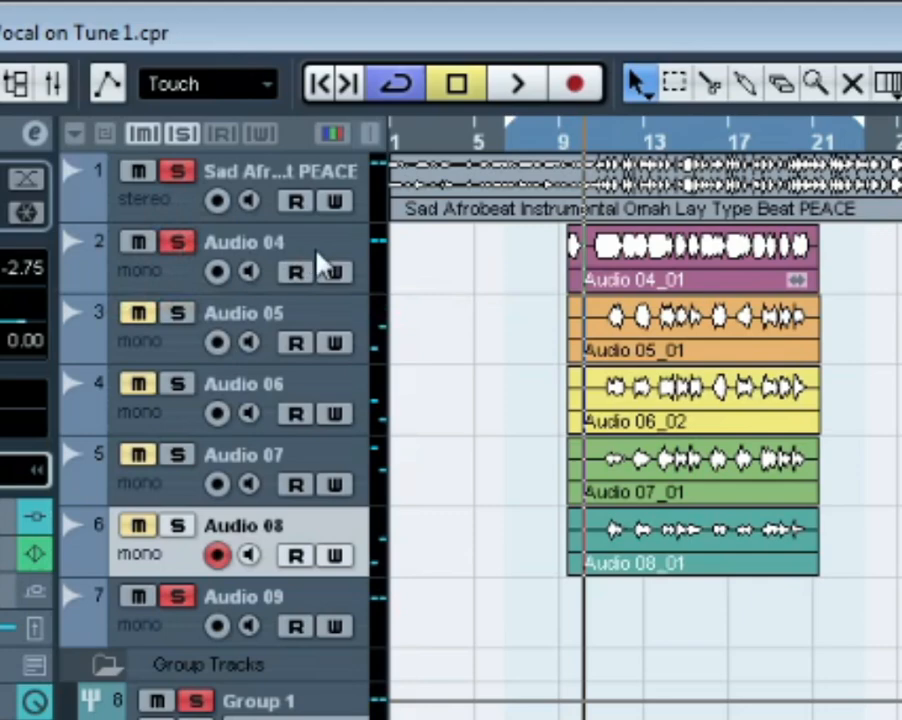
Open the AutoTuneVST insert of track Audio 04 and close the track's channel settings.
click(130, 245)
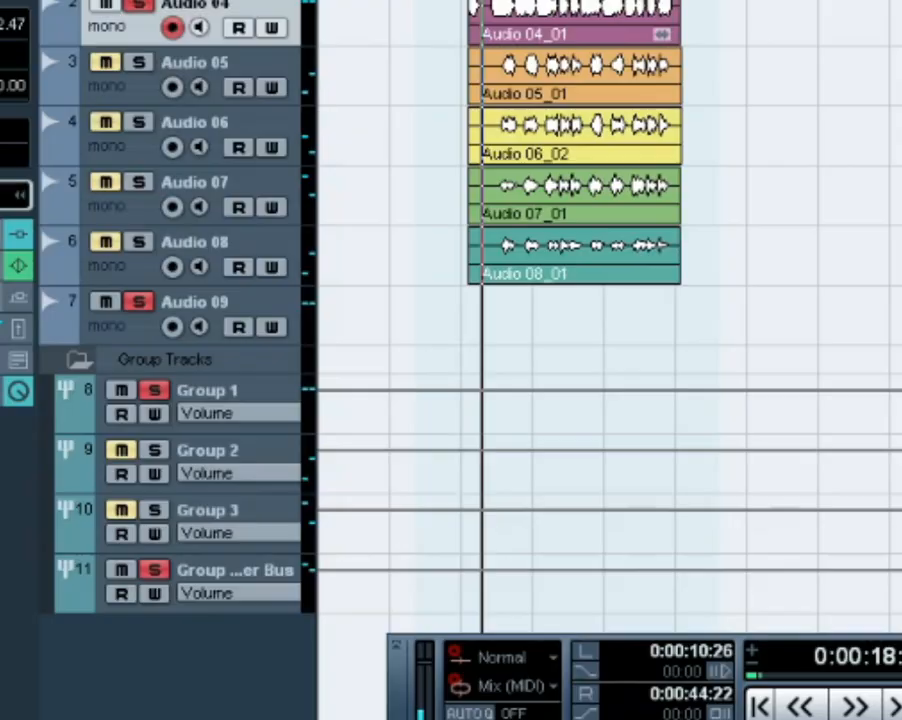
click(107, 89)
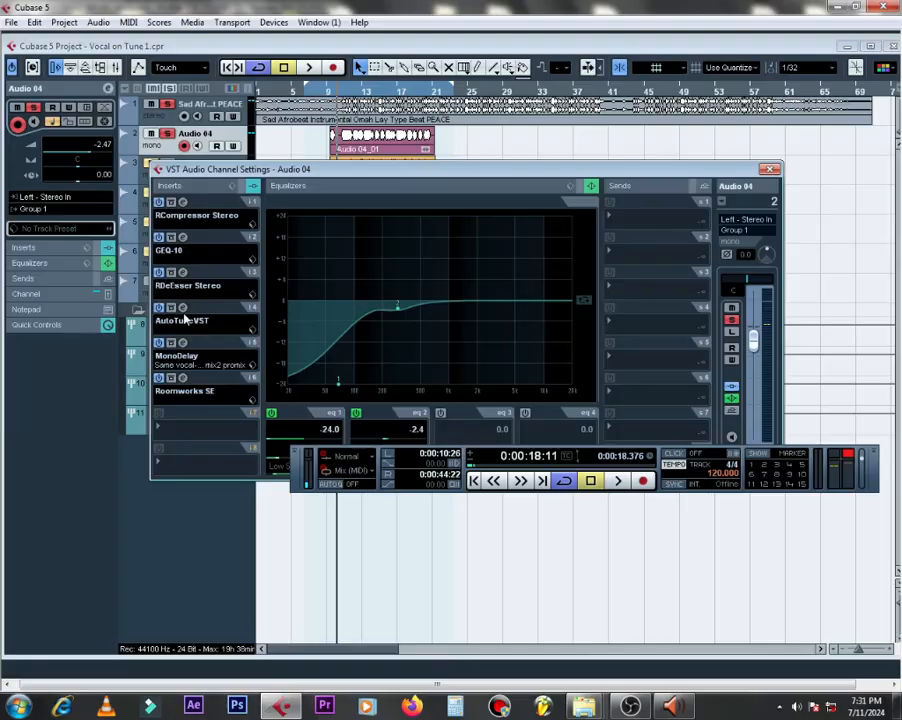
click(111, 379)
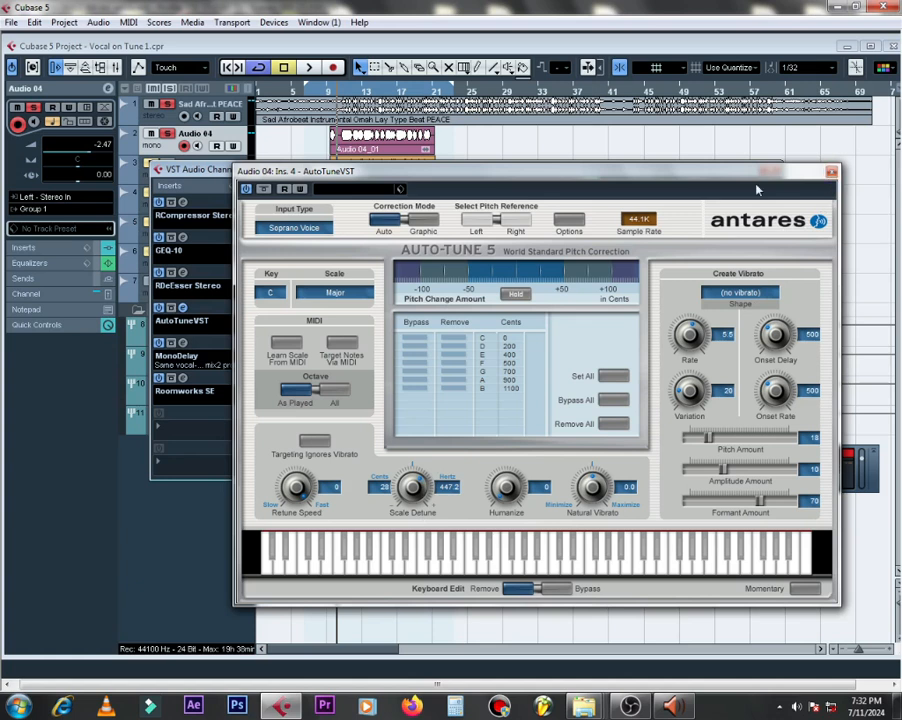
drag(405, 178, 632, 273)
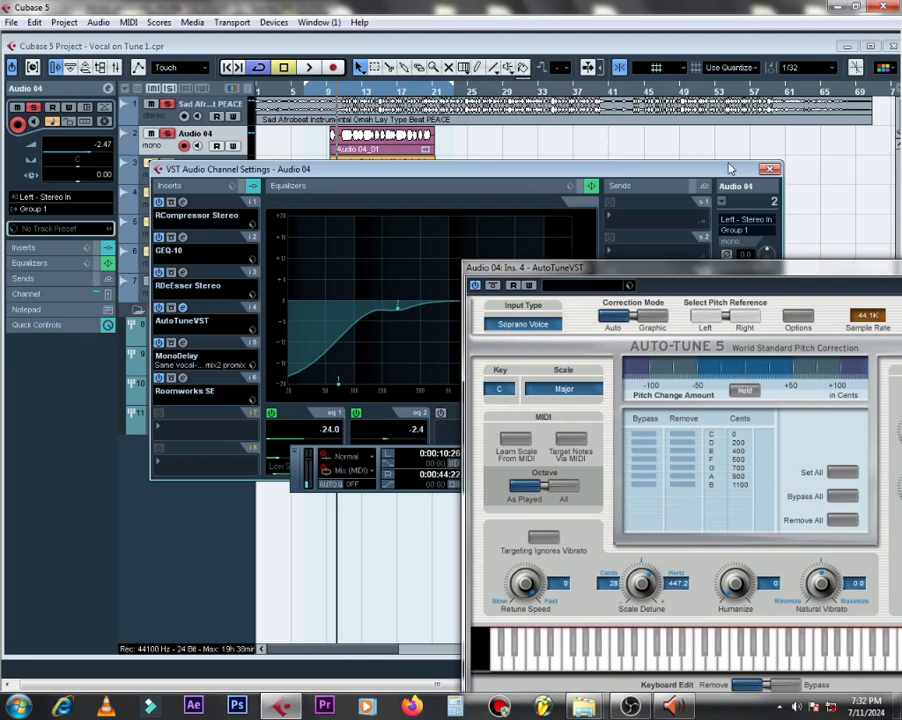
click(769, 169)
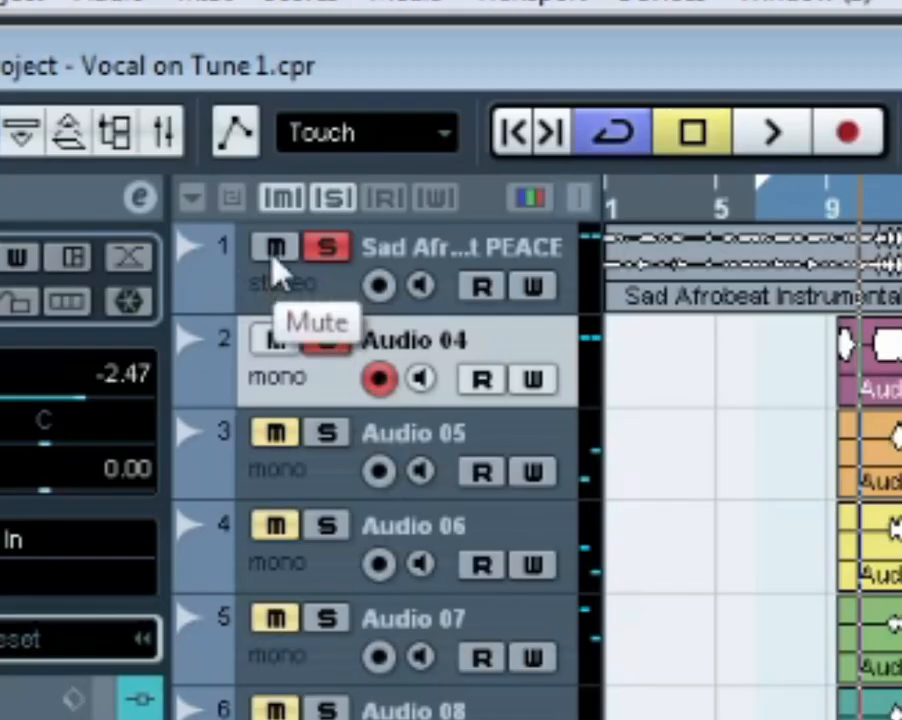
Play the Audio 04 vocal with the instrumental track muted and AutoTuneVST bypassed.
click(151, 107)
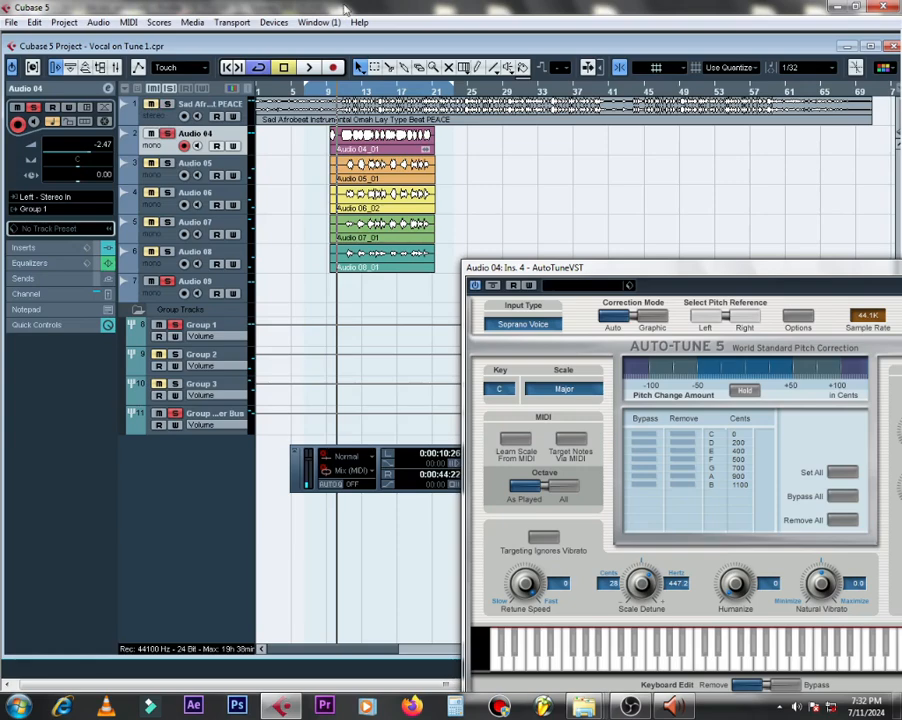
drag(474, 270, 421, 298)
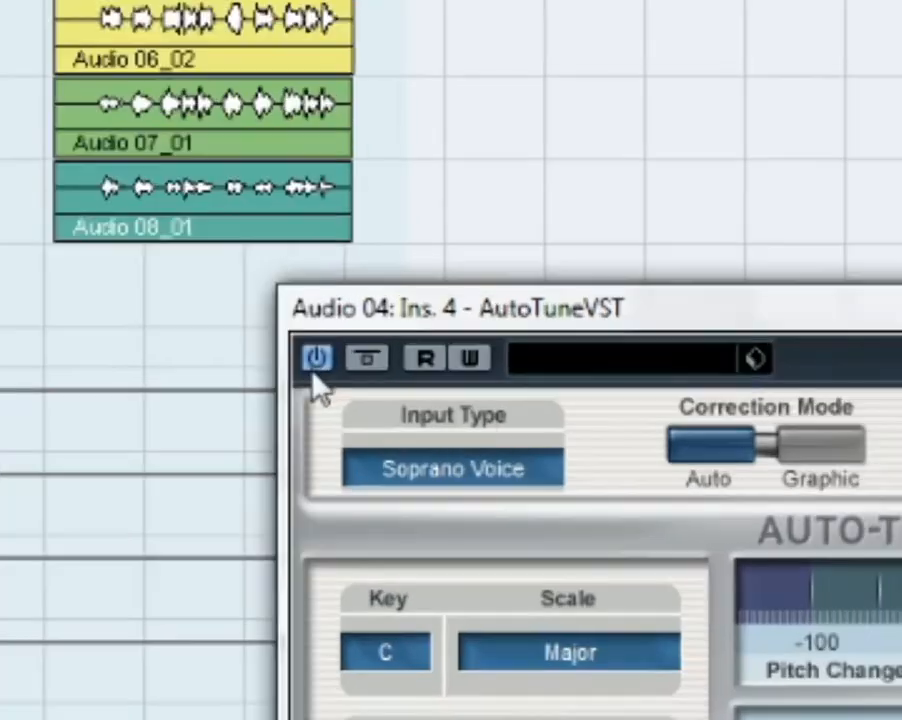
click(421, 313)
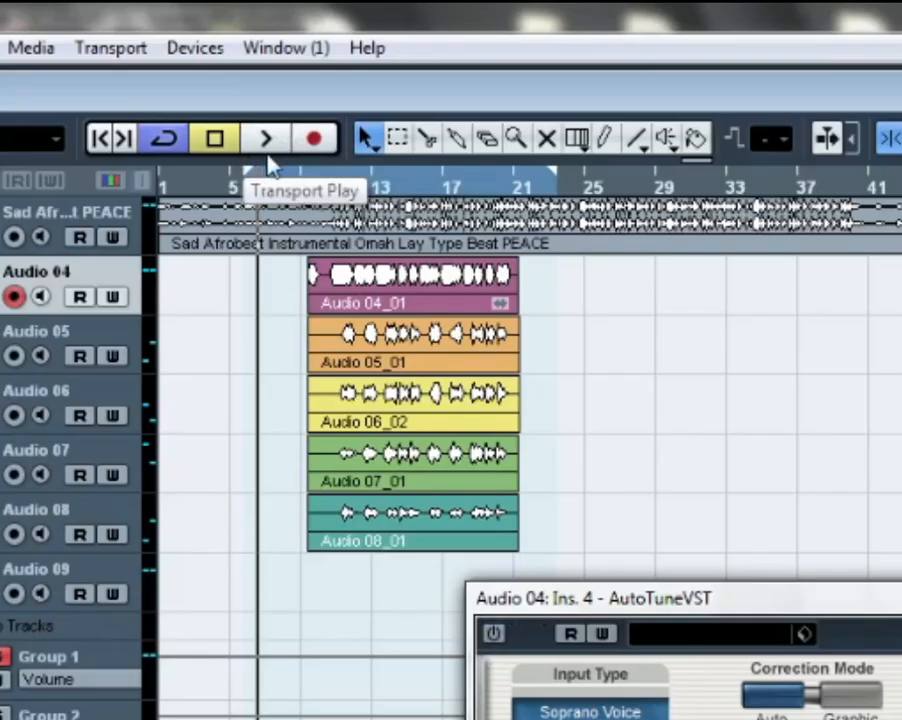
click(311, 69)
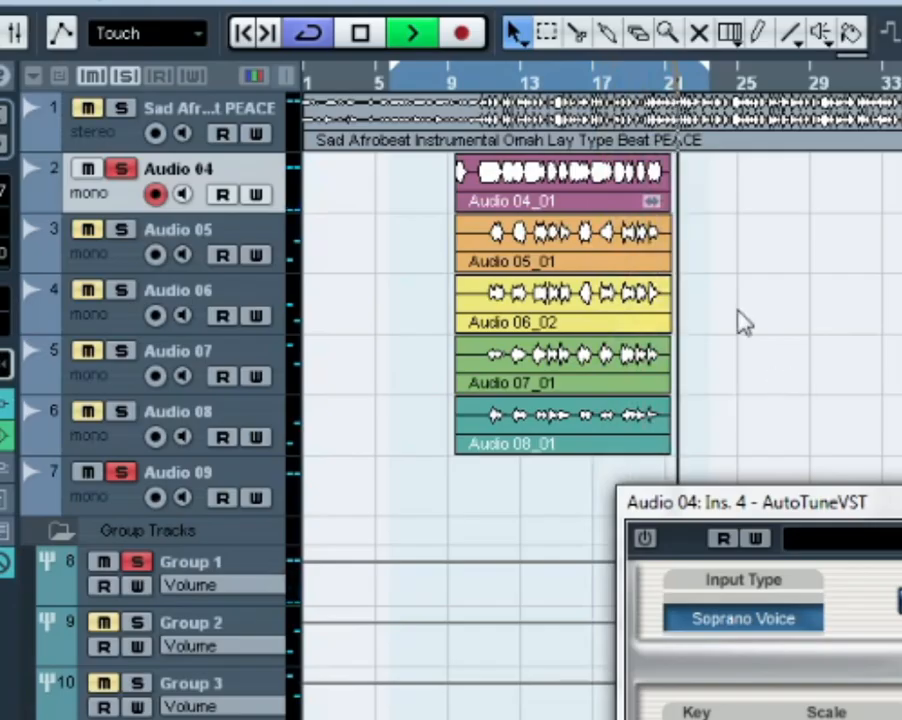
key(space)
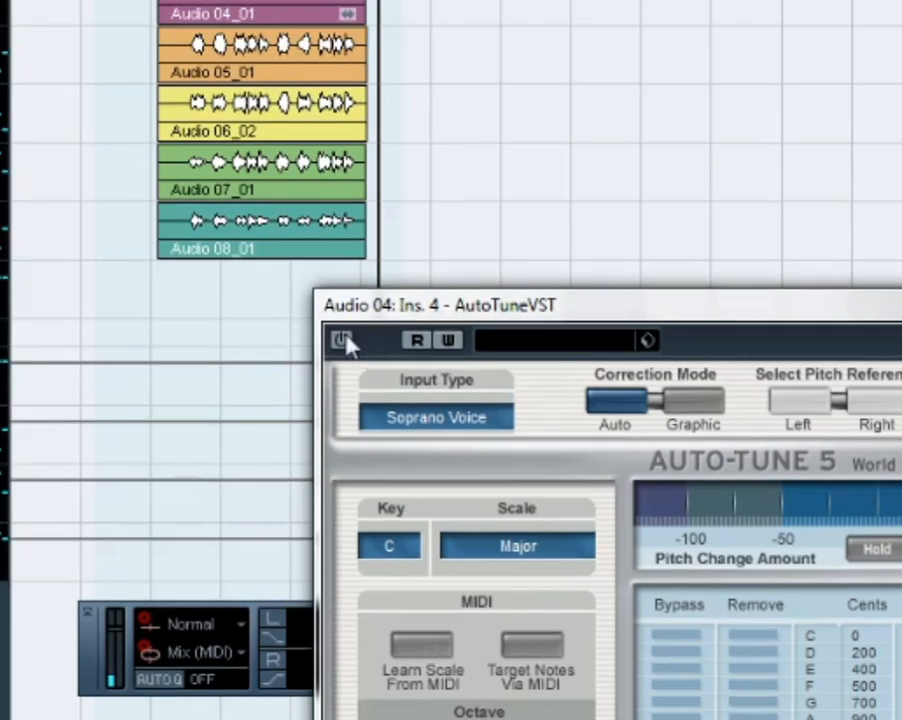
Turn AutoTuneVST back on for Audio 04, play the corrected vocal, and return the playhead to just before the clip.
click(341, 340)
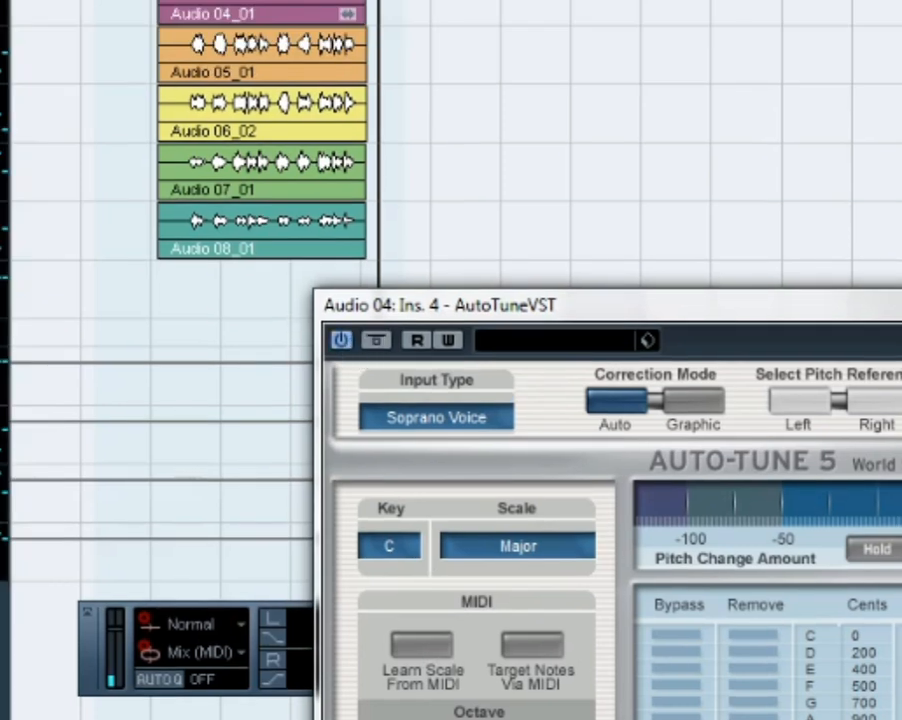
click(133, 178)
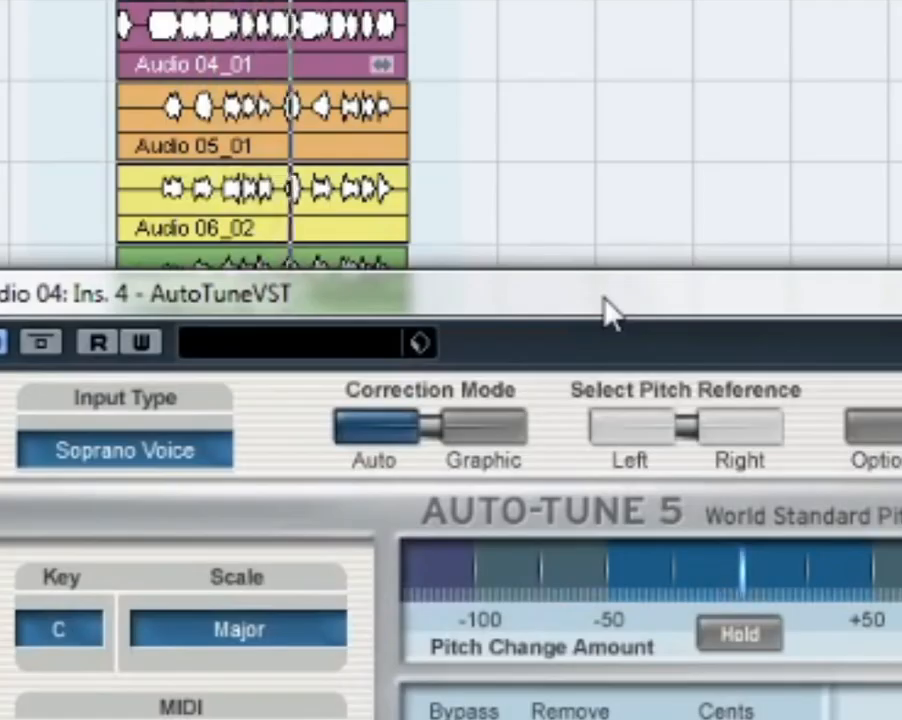
drag(610, 314, 898, 524)
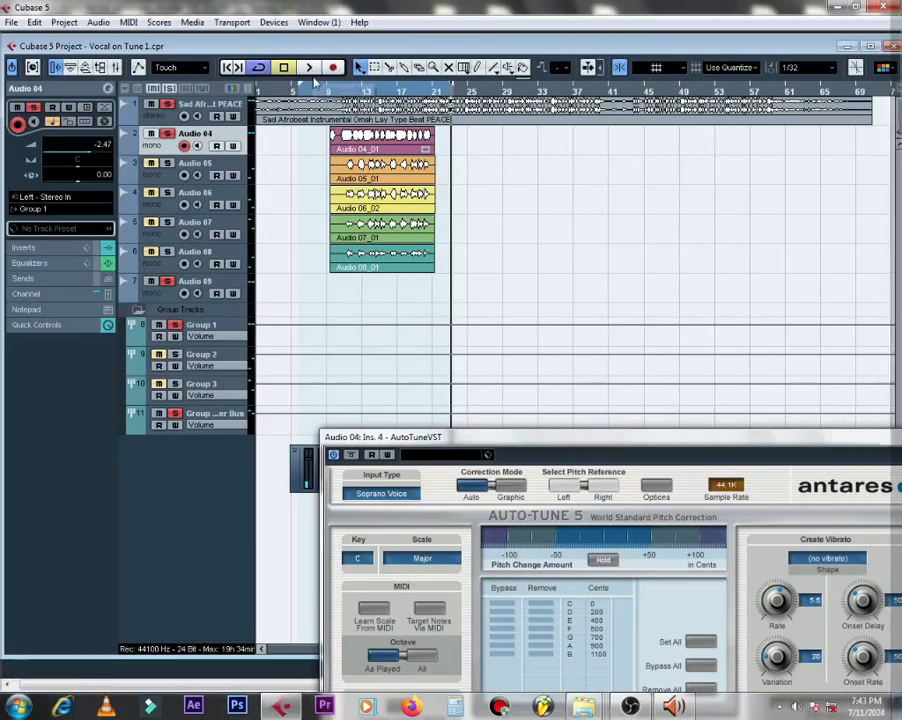
click(319, 91)
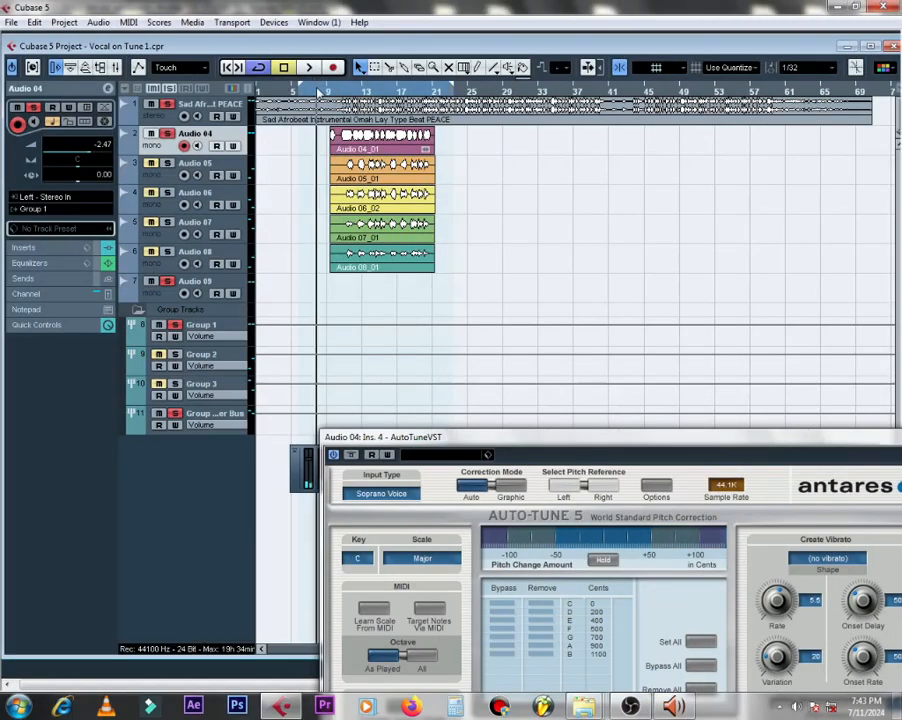
Open the Audio 04_01 clip in the Sample Editor and show its VariAudio pitch segments up close.
double_click(370, 146)
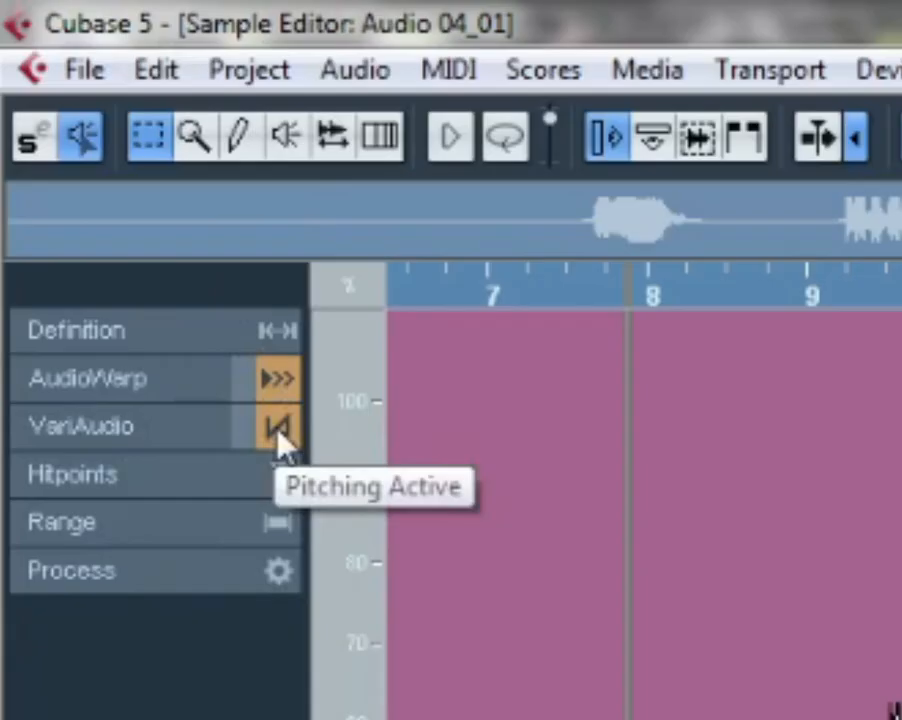
click(161, 212)
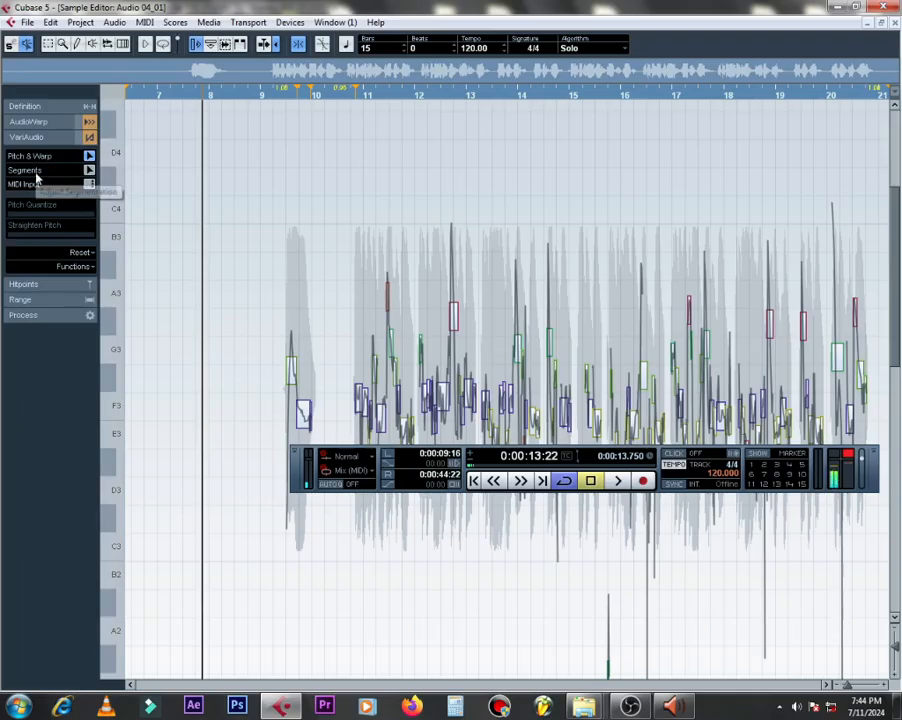
key(h)
key(h)
key(h)
key(h)
key(h)
key(h)
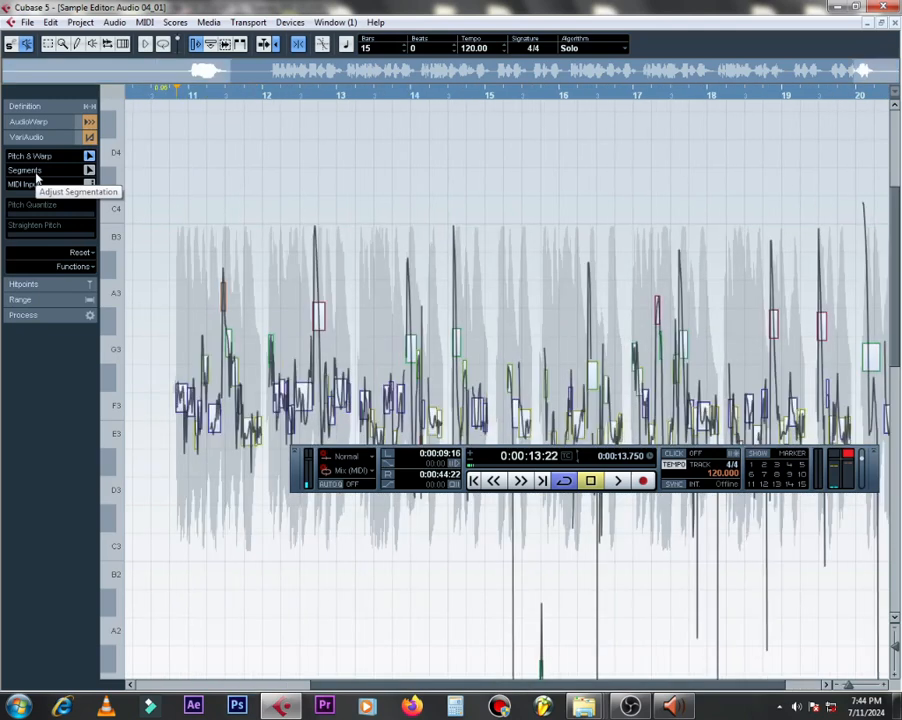
key(h)
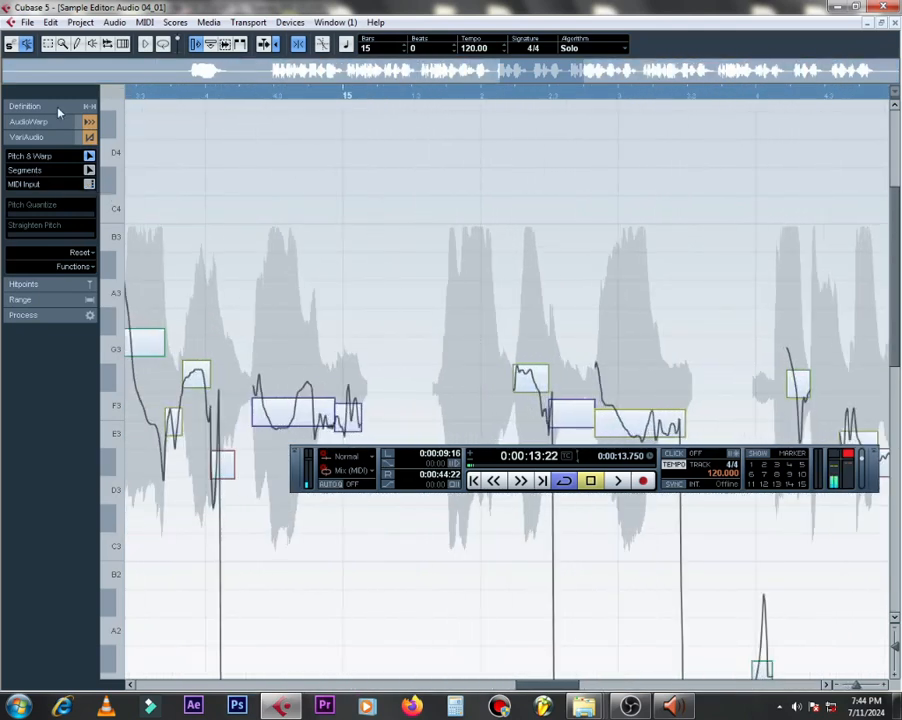
Try raising the pitch of the vocal's first segment, the F#3 note between bars 9 and 10.
drag(552, 686, 305, 652)
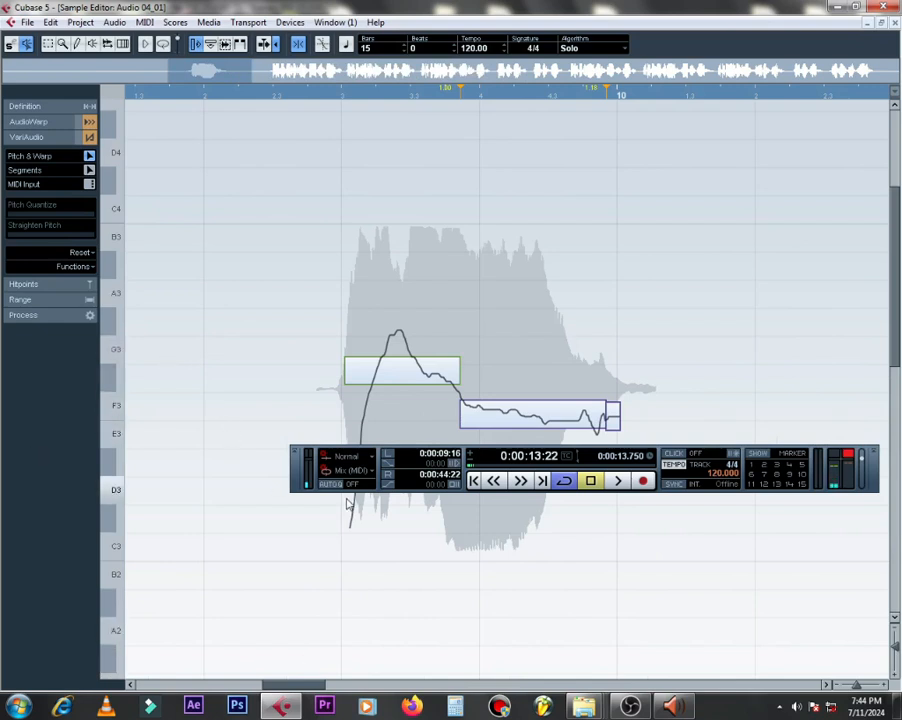
drag(300, 470, 303, 650)
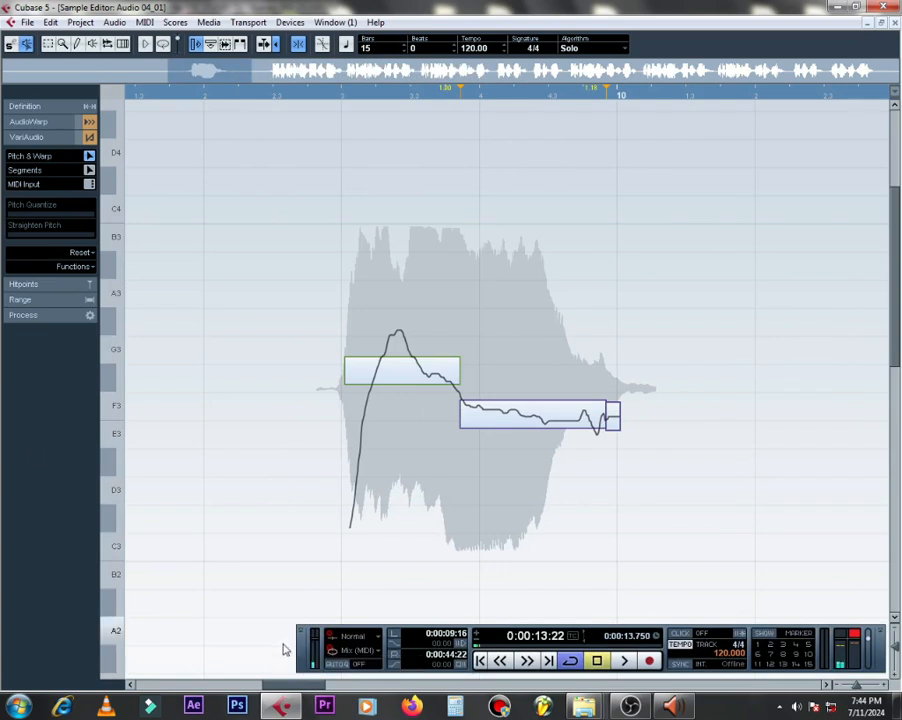
click(387, 372)
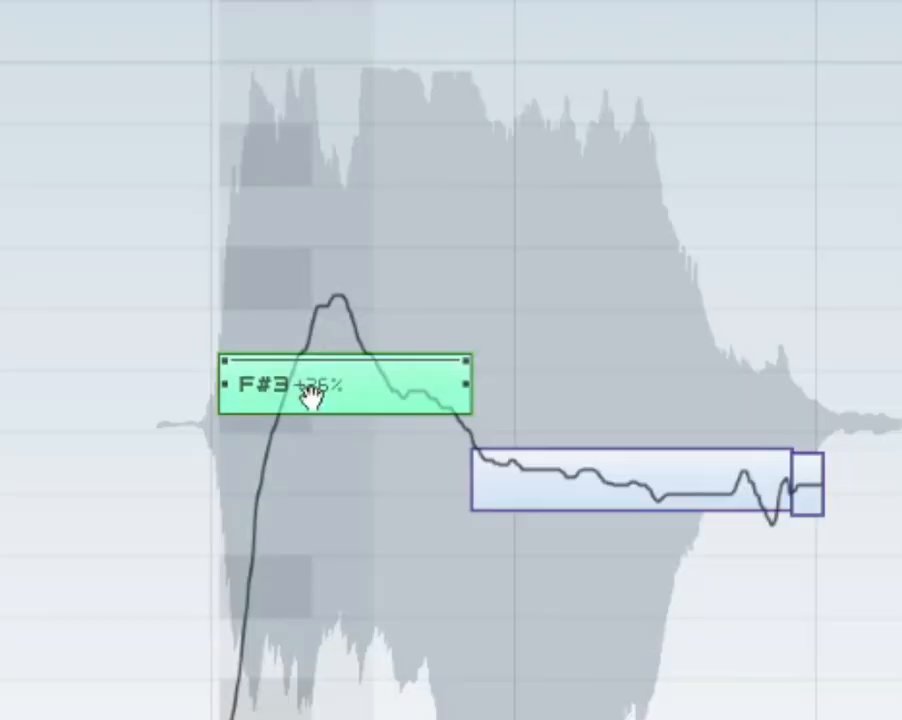
drag(387, 374, 370, 287)
drag(288, 210, 237, 37)
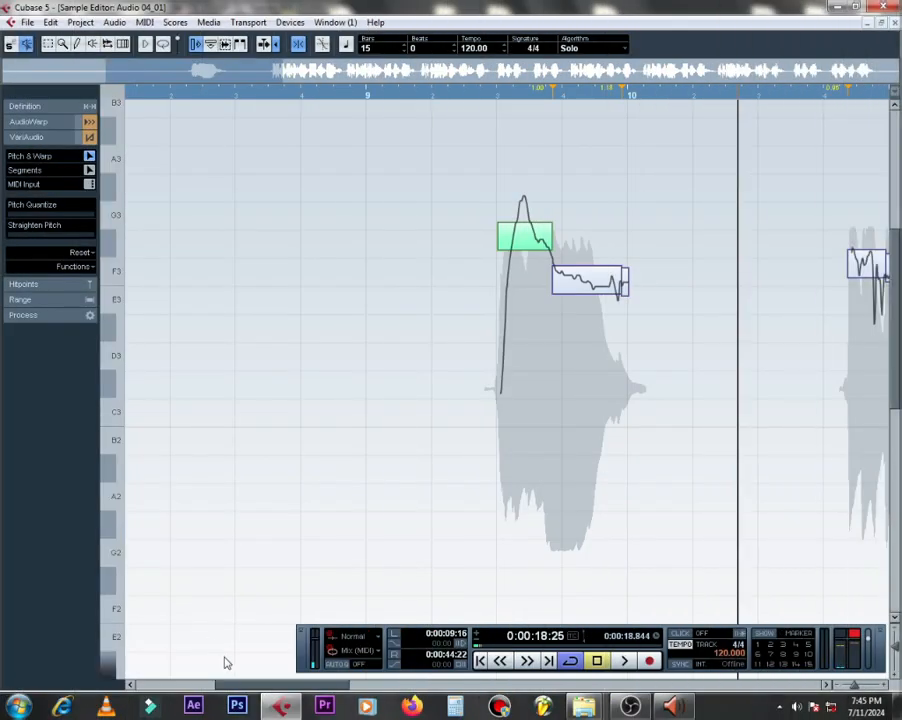
Play the vocal phrases from bar 11 to bar 13 and examine the high pitch segment just before bar 13.
drag(256, 685, 355, 682)
key(space)
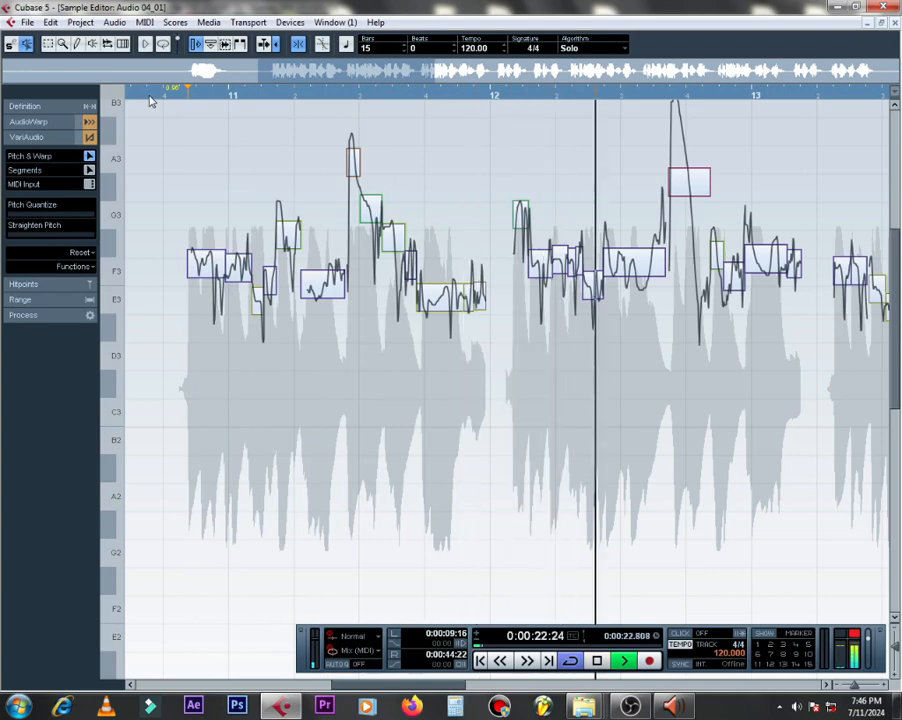
key(space)
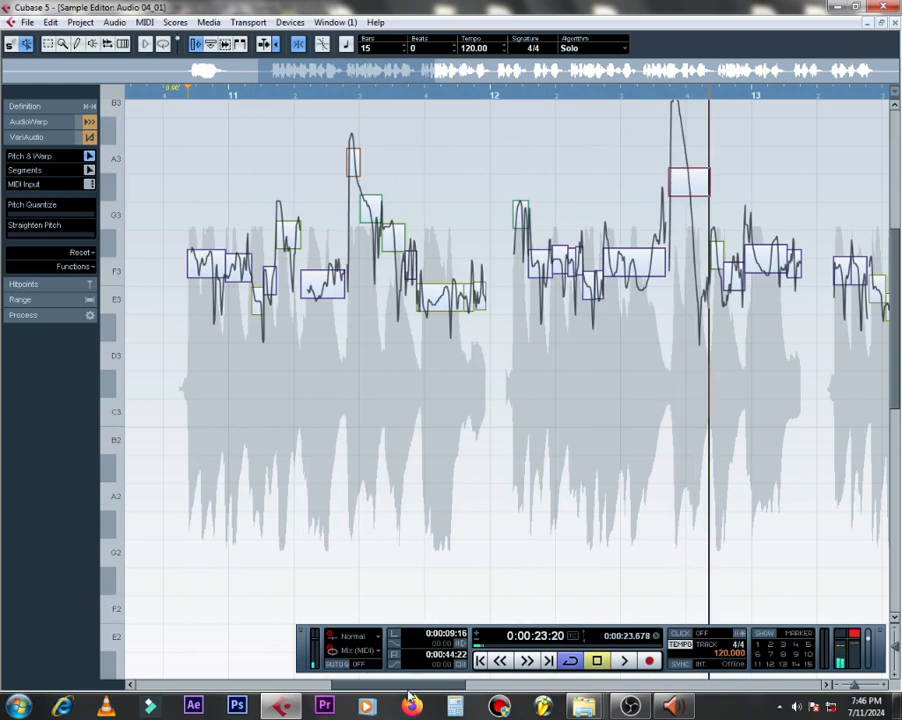
drag(405, 688, 445, 688)
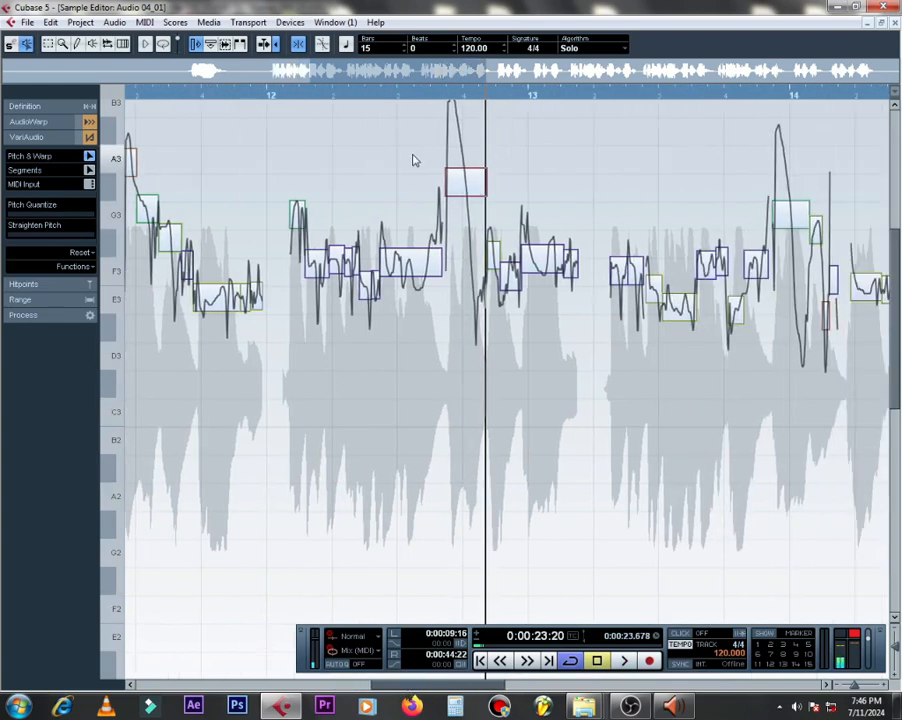
key(h)
key(h)
key(h)
key(h)
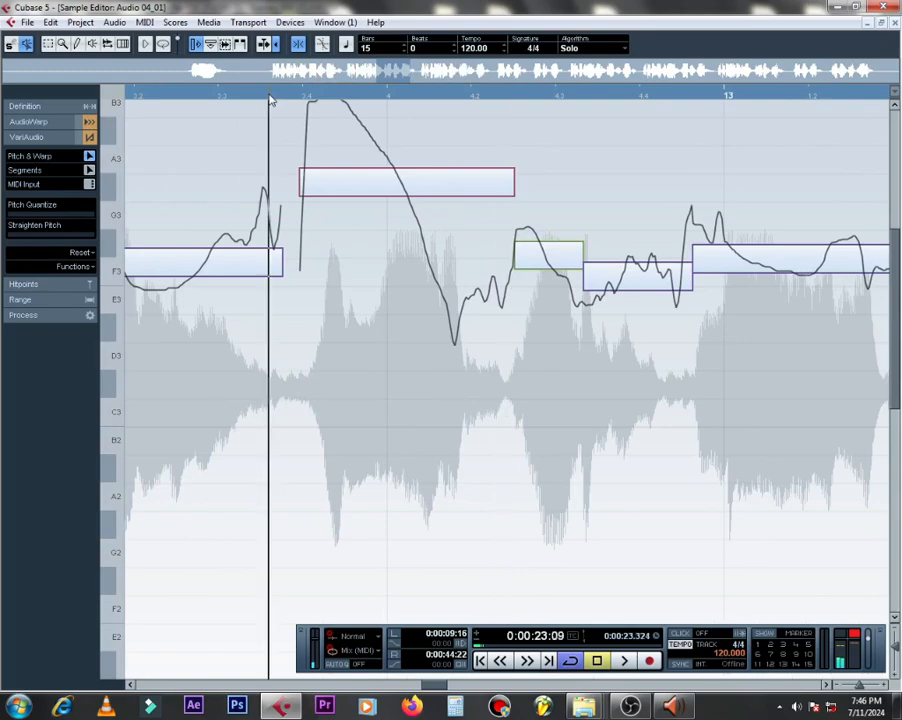
Lower the high pitch segment just before bar 13, play the passage, and settle the segment on G3.
click(302, 96)
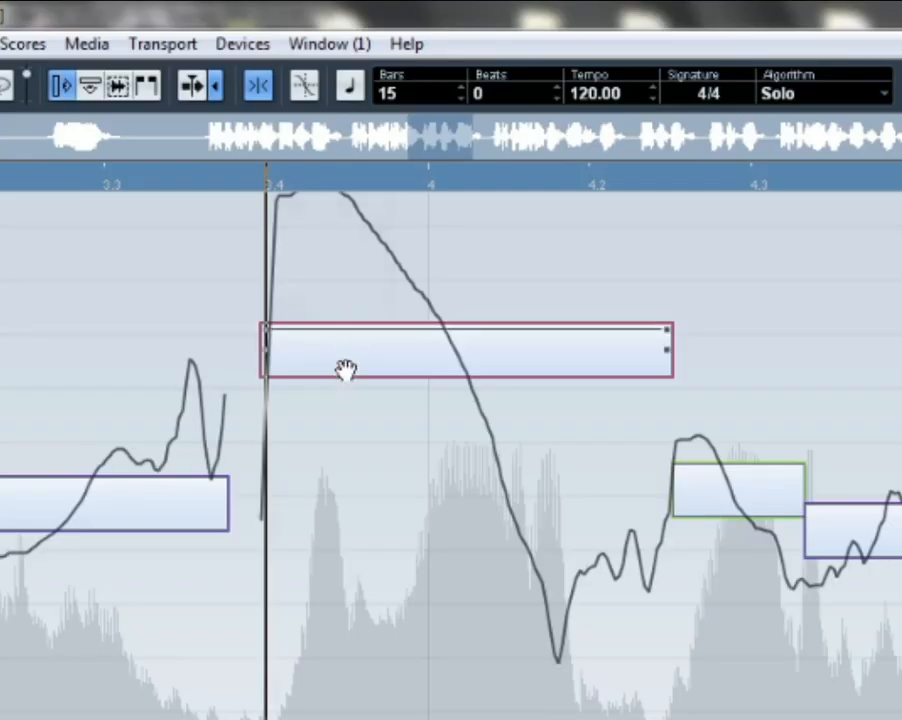
click(343, 186)
drag(343, 365, 335, 457)
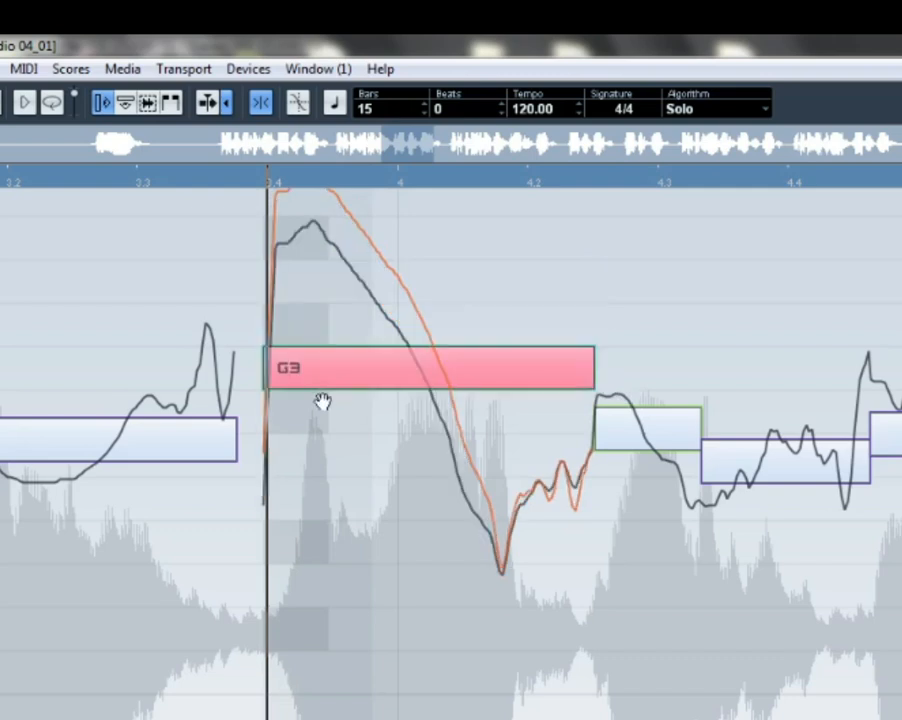
drag(322, 401, 320, 404)
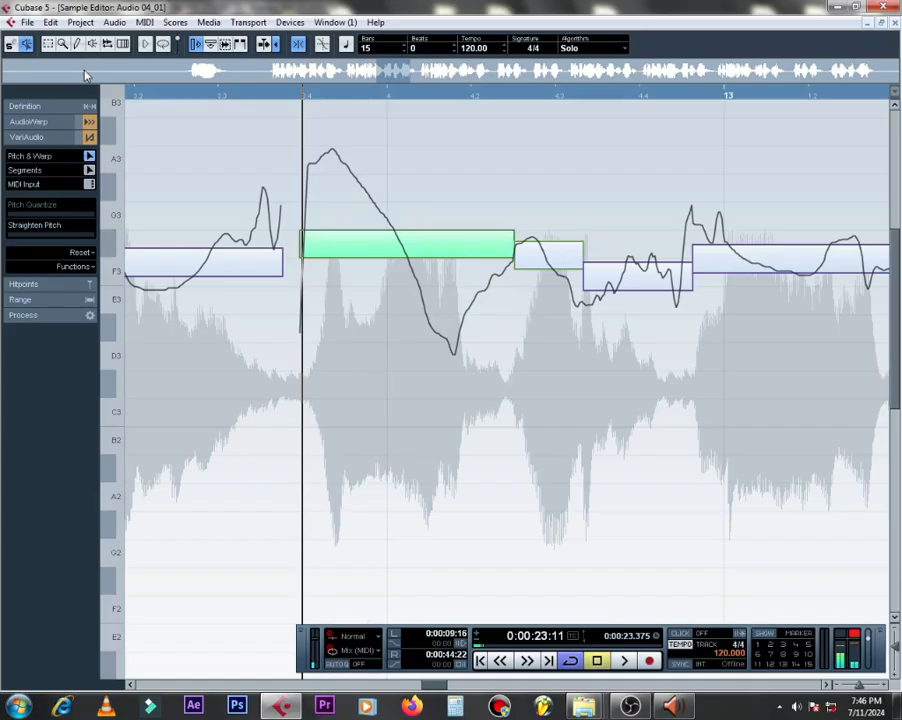
click(146, 99)
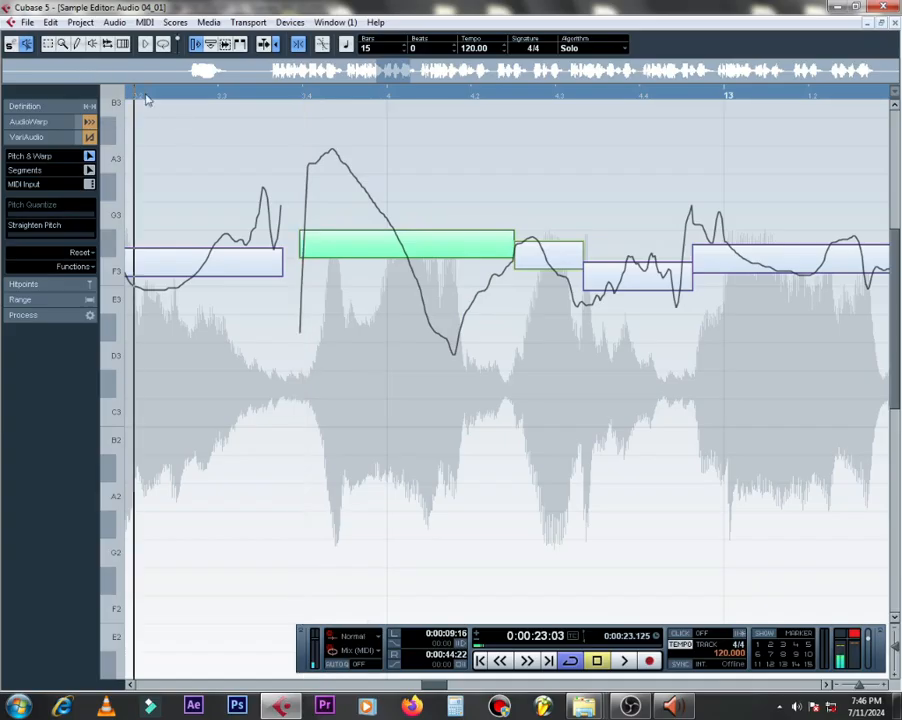
key(space)
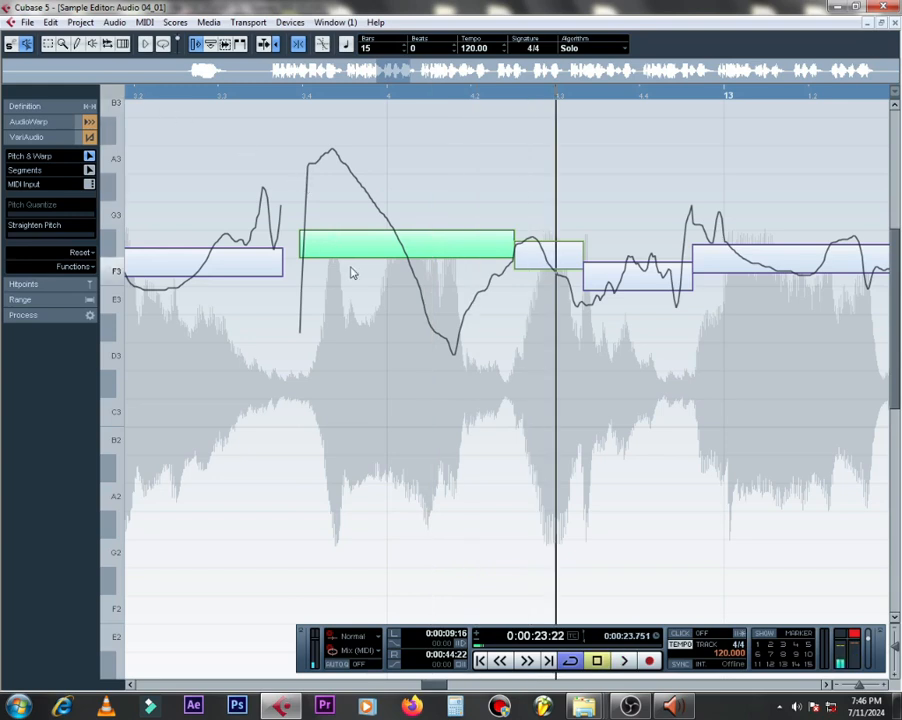
drag(364, 251, 363, 216)
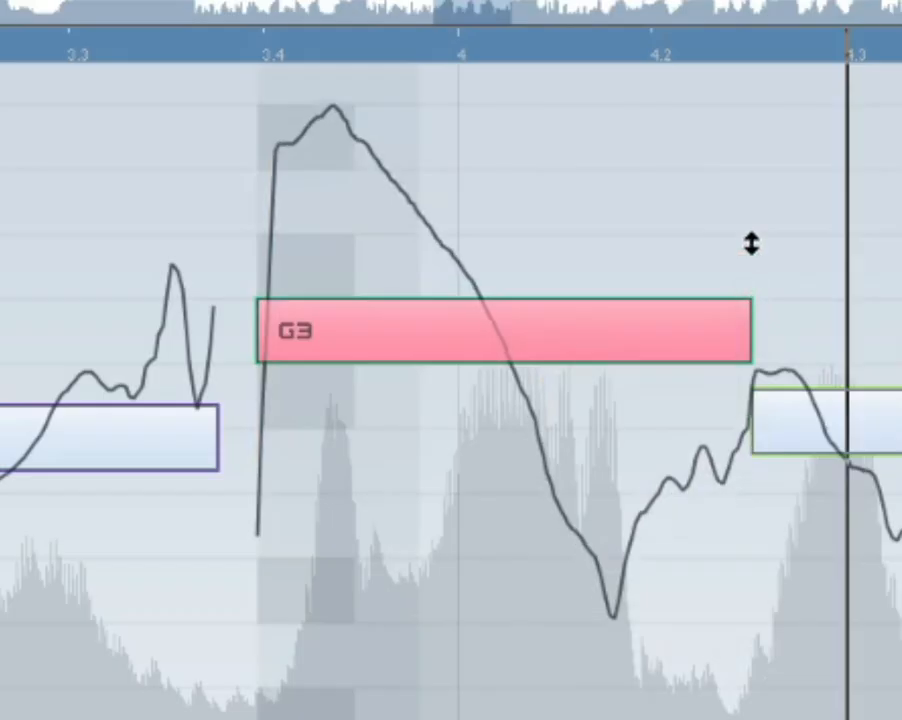
Try tilting the G3 segment's pitch curve up and down from its end.
drag(751, 243, 529, 185)
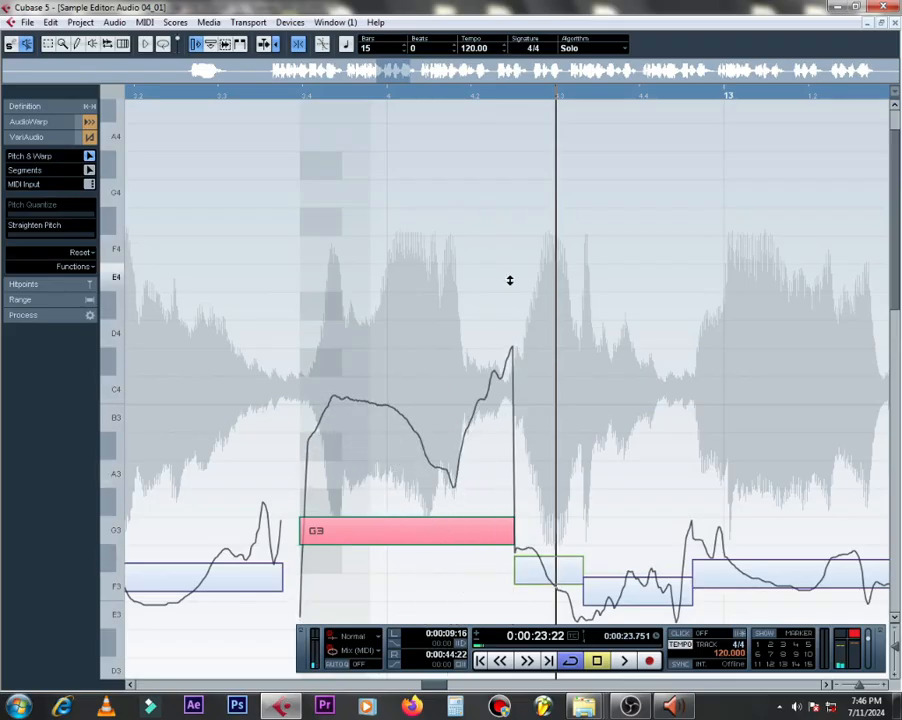
drag(509, 280, 470, 472)
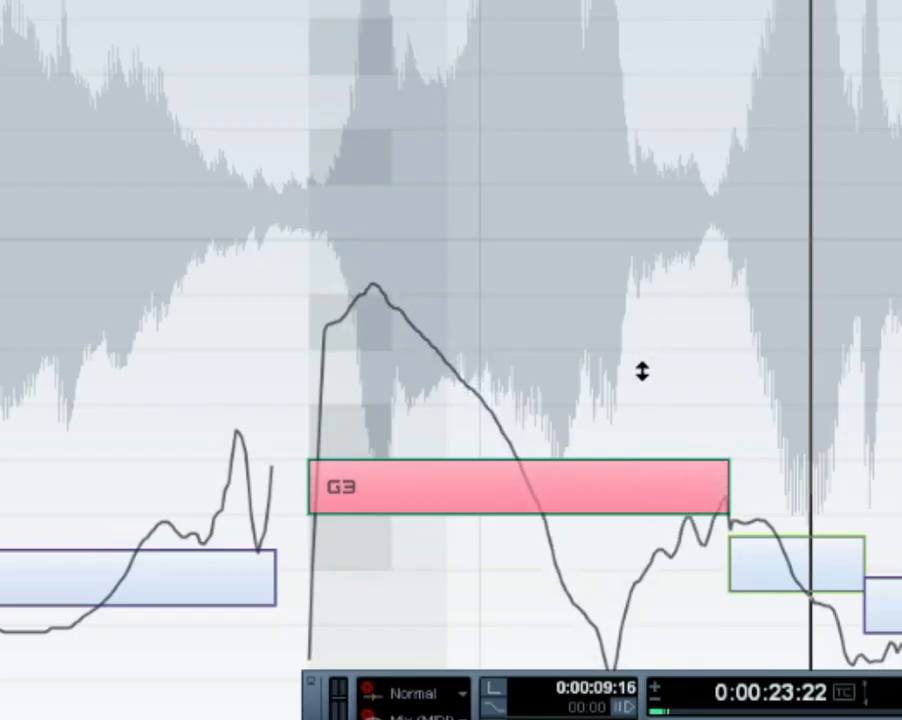
drag(642, 371, 630, 441)
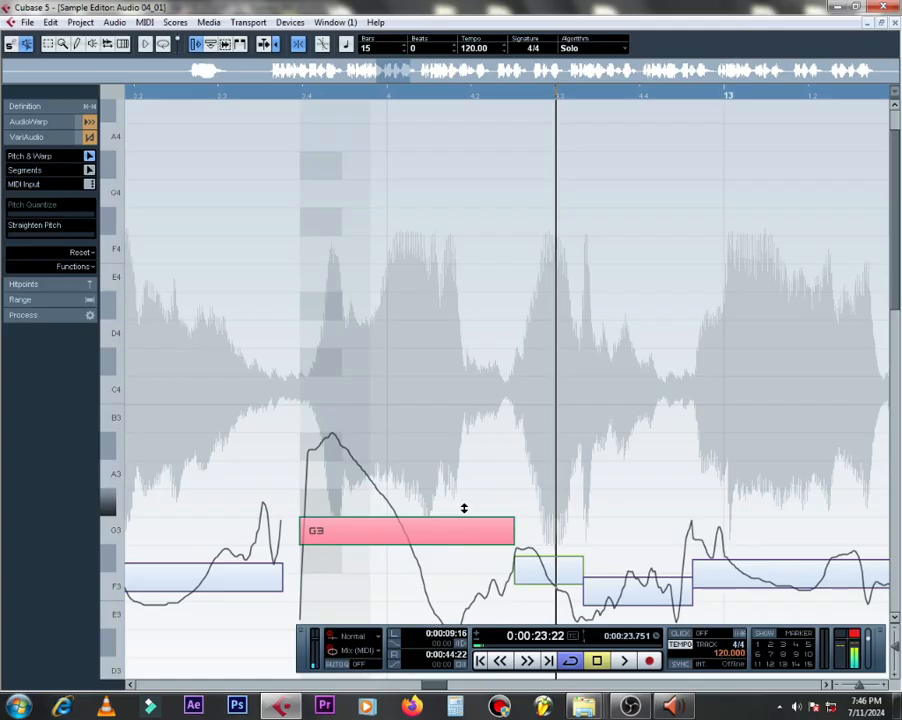
drag(464, 508, 465, 504)
Play the phrase around the adjusted segment and into bar 13 to check its pitch.
click(132, 97)
key(space)
key(space)
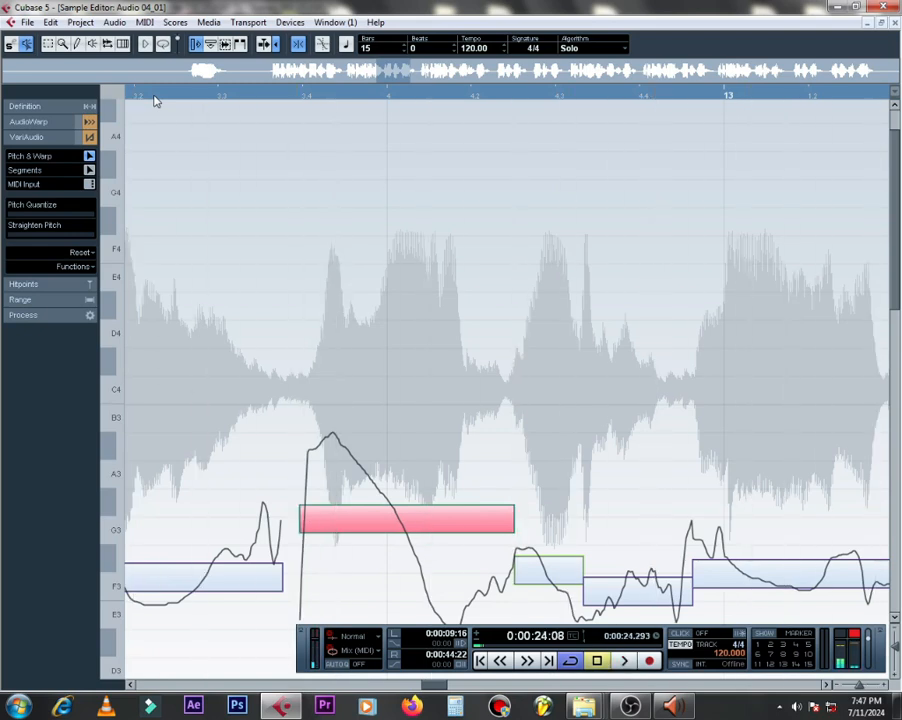
Look over the clip's pitch segments from bar 11 to bar 16 and close the Sample Editor.
key(h)
key(h)
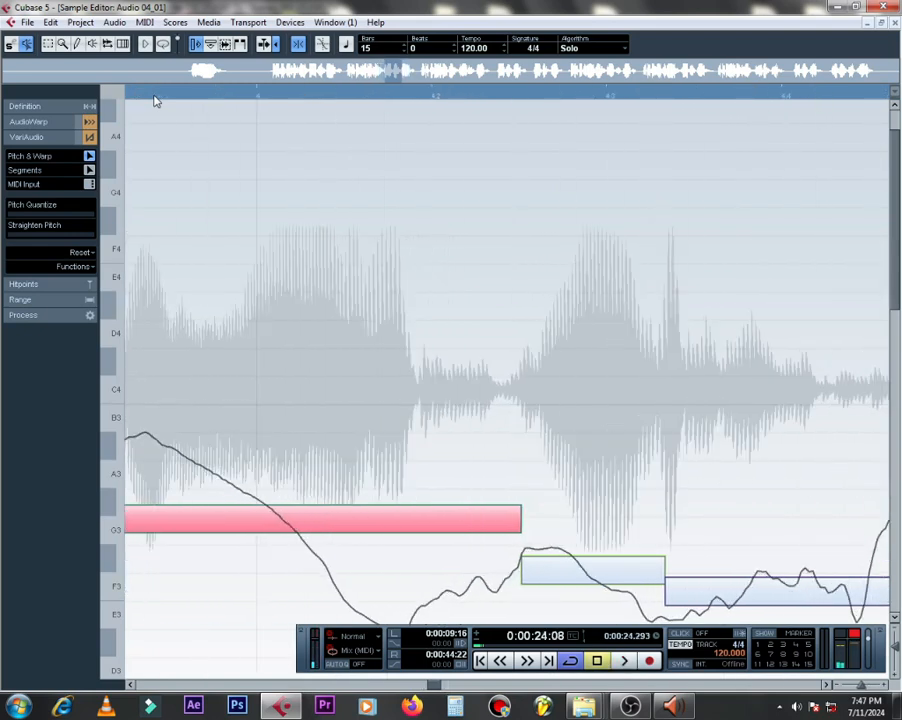
key(g)
key(g)
key(g)
key(g)
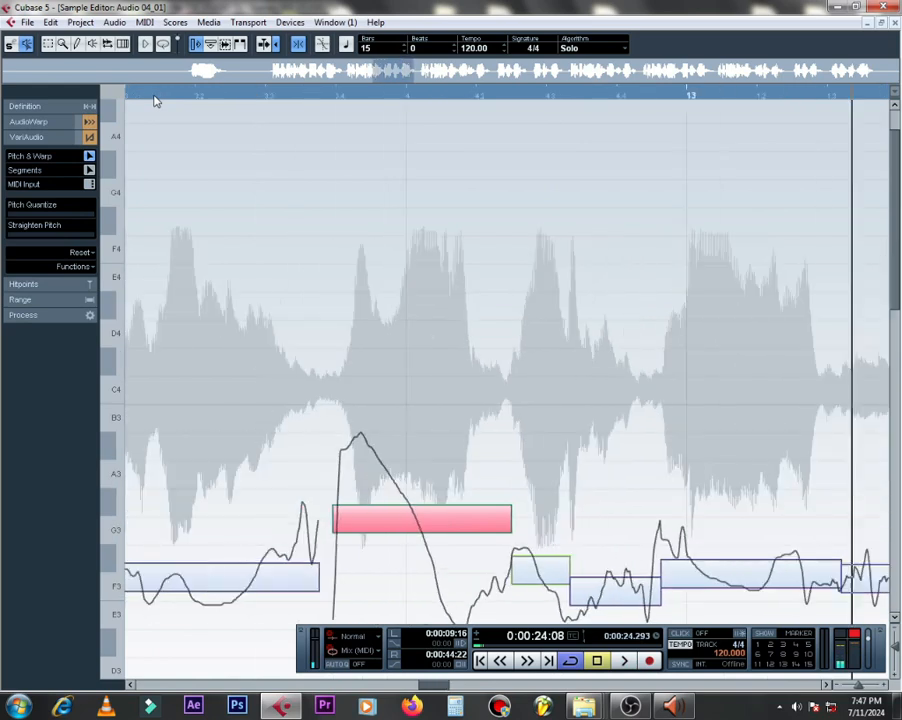
key(g)
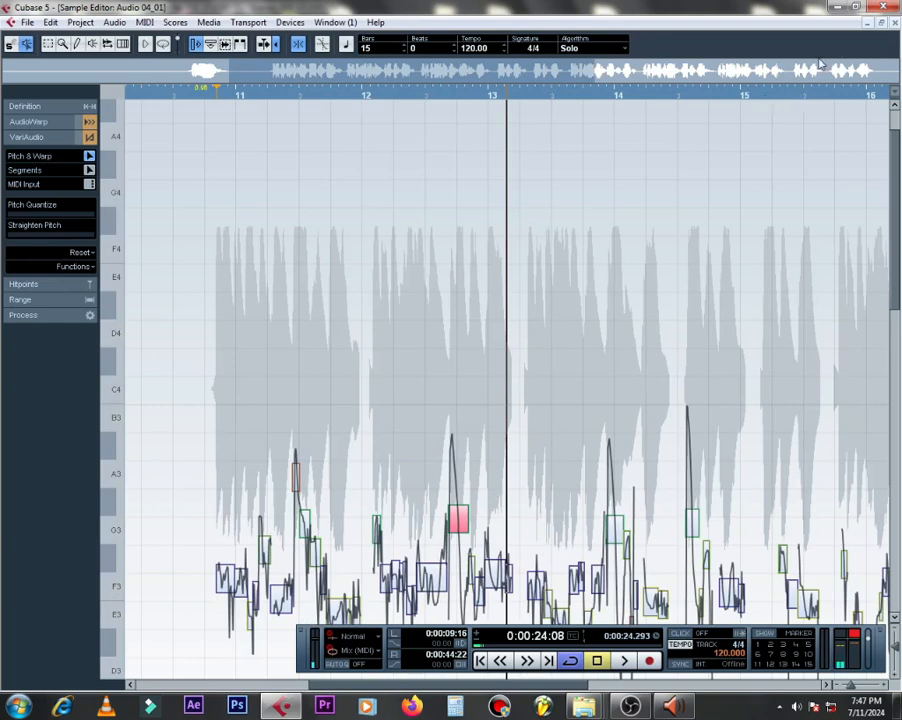
click(895, 22)
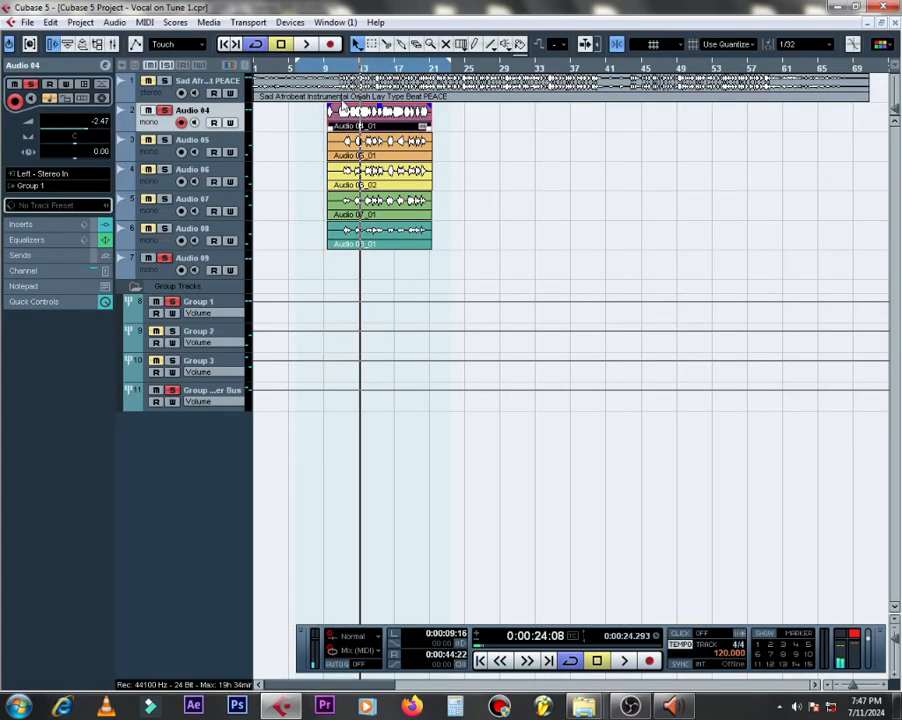
Place the playhead before the vocal clips and unmute Audio 05 through Audio 08 alongside Audio 04.
click(314, 67)
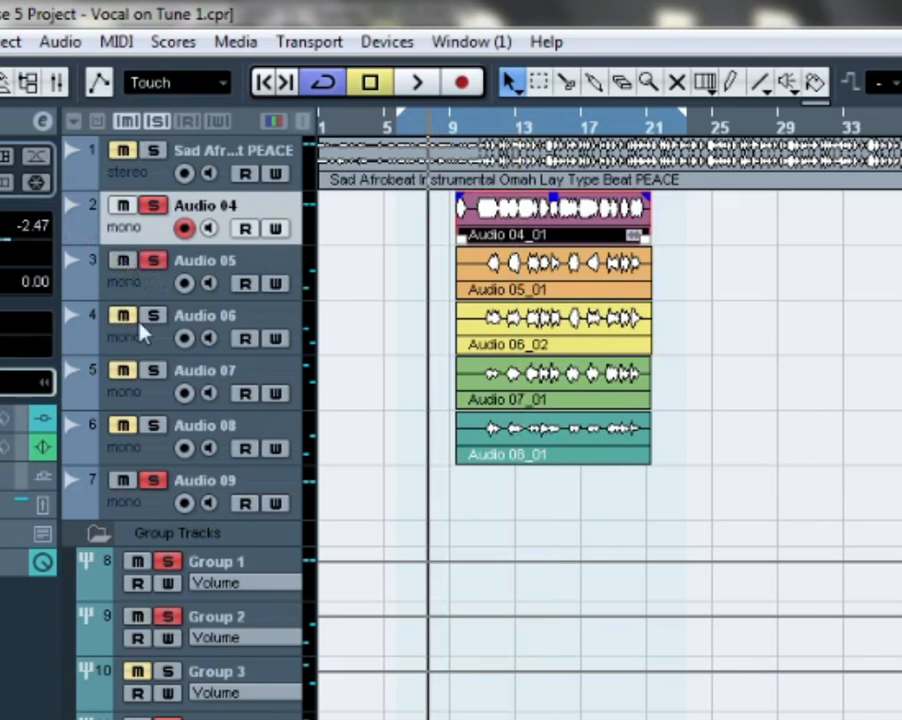
click(141, 324)
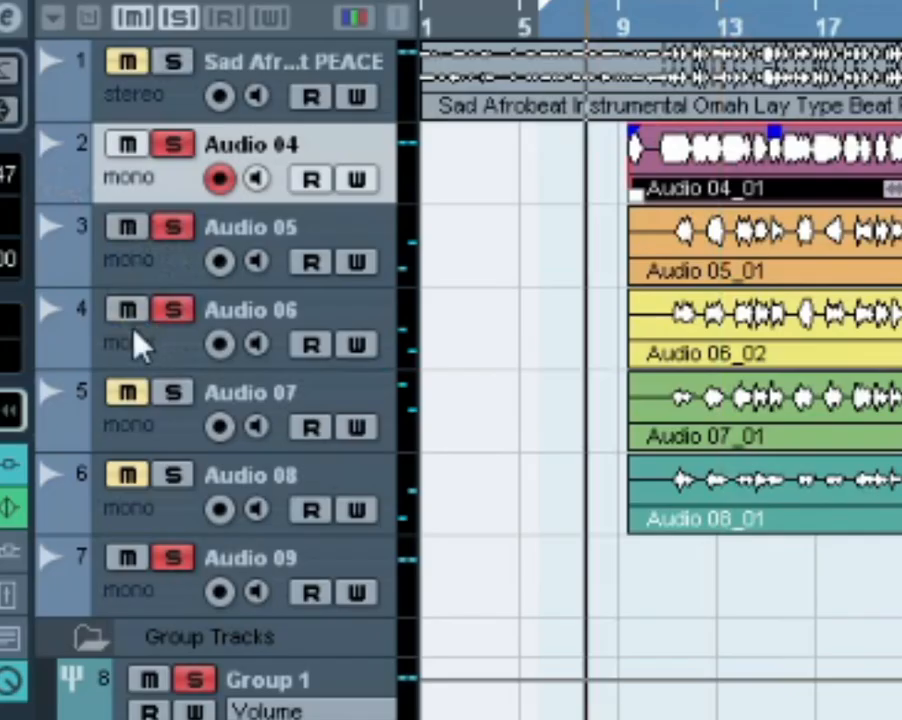
click(127, 395)
click(127, 479)
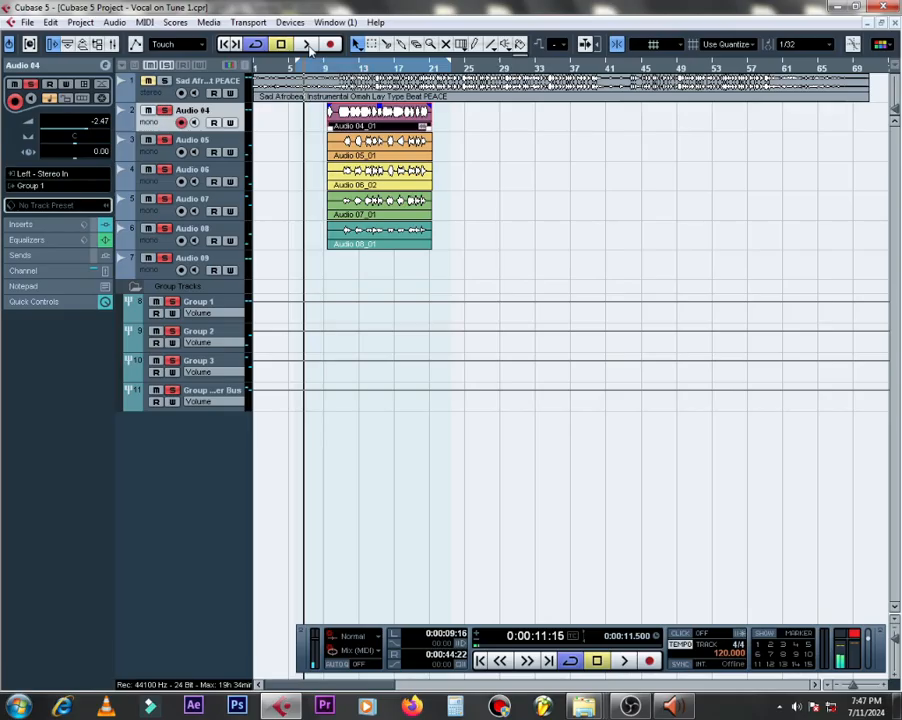
Play the vocal tracks briefly, unmute the Sad Afrobeat instrumental, and start the full mix from about bar 6.
key(space)
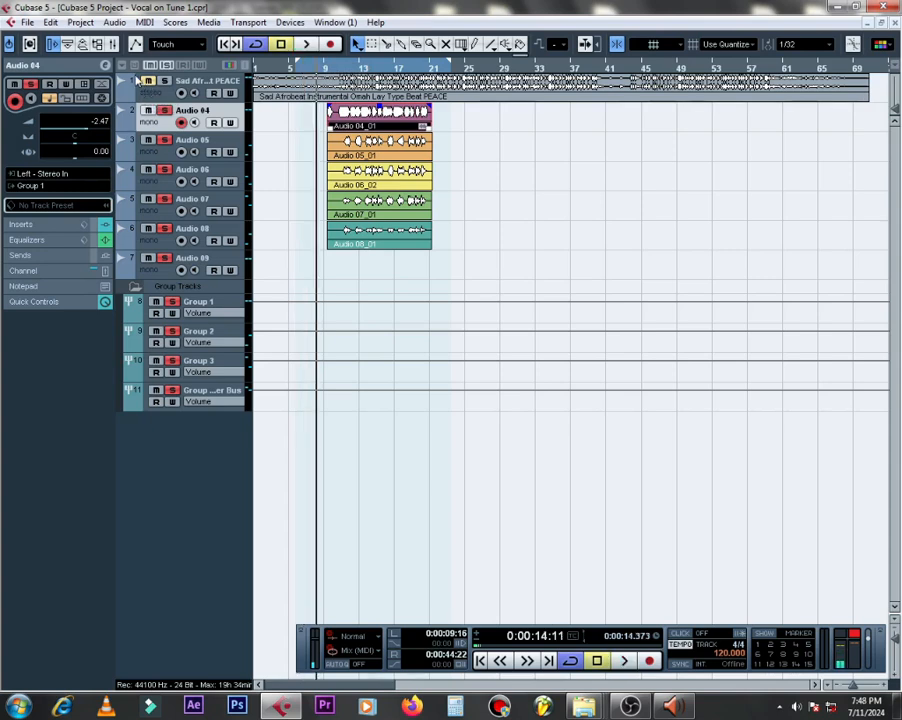
click(299, 69)
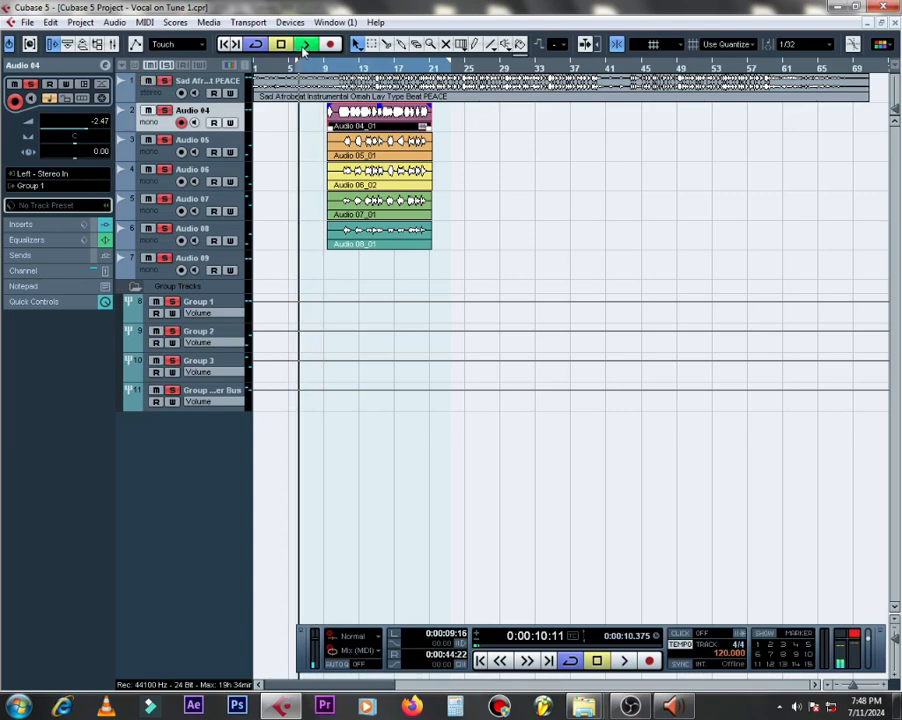
click(305, 45)
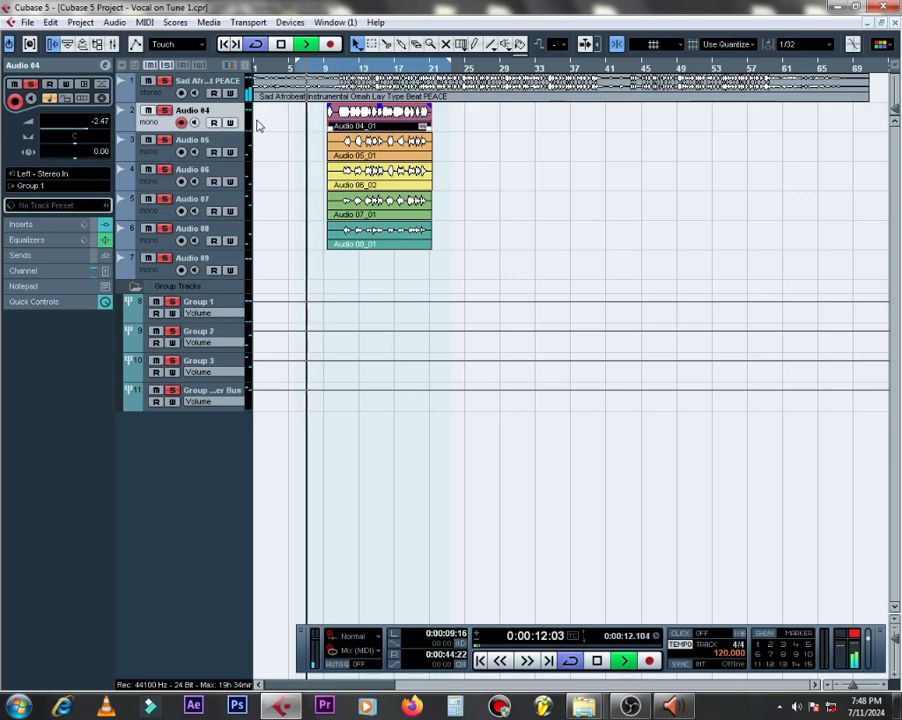